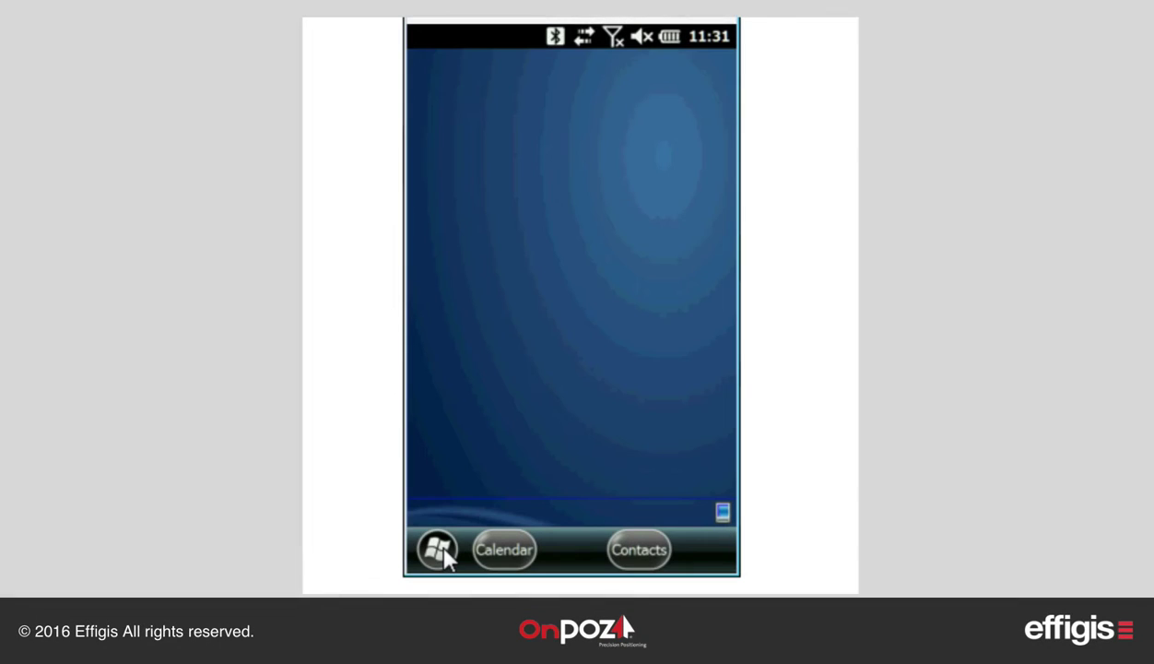
Step: Launch EZTag CE from the Windows Mobile Start menu
{"action": "left_click", "coordinate": [437, 550]}
{"action": "left_click", "coordinate": [567, 161]}
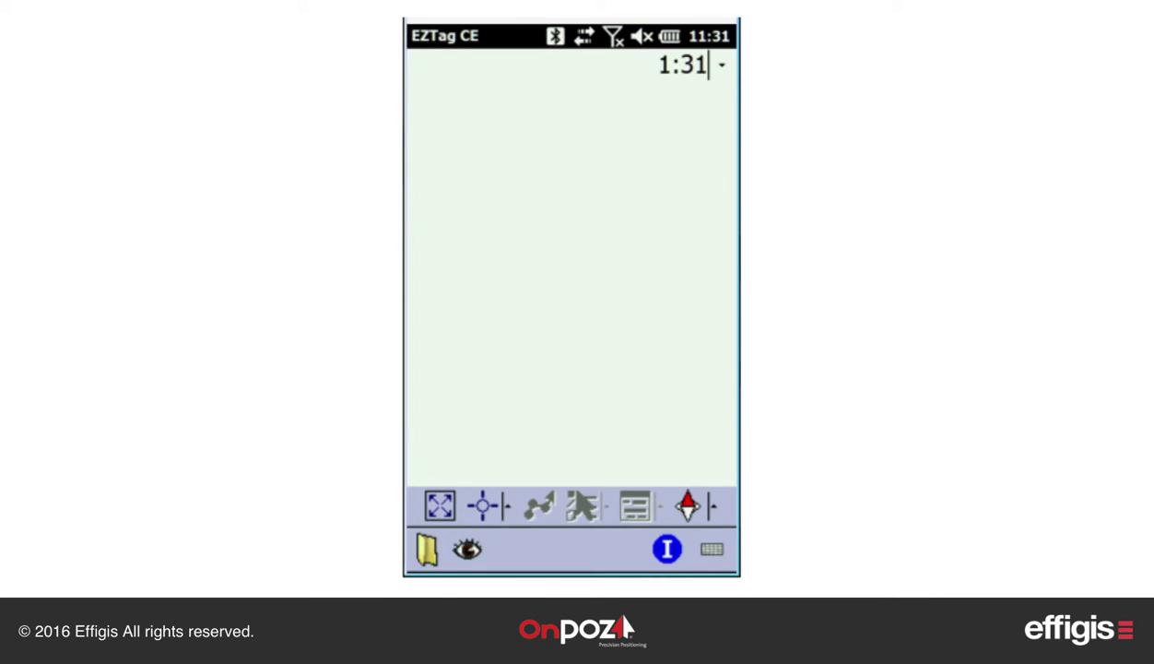
Step: Connect to the GPS receiver to get a live WAAS fix from 10 satellites
{"action": "left_click", "coordinate": [428, 546]}
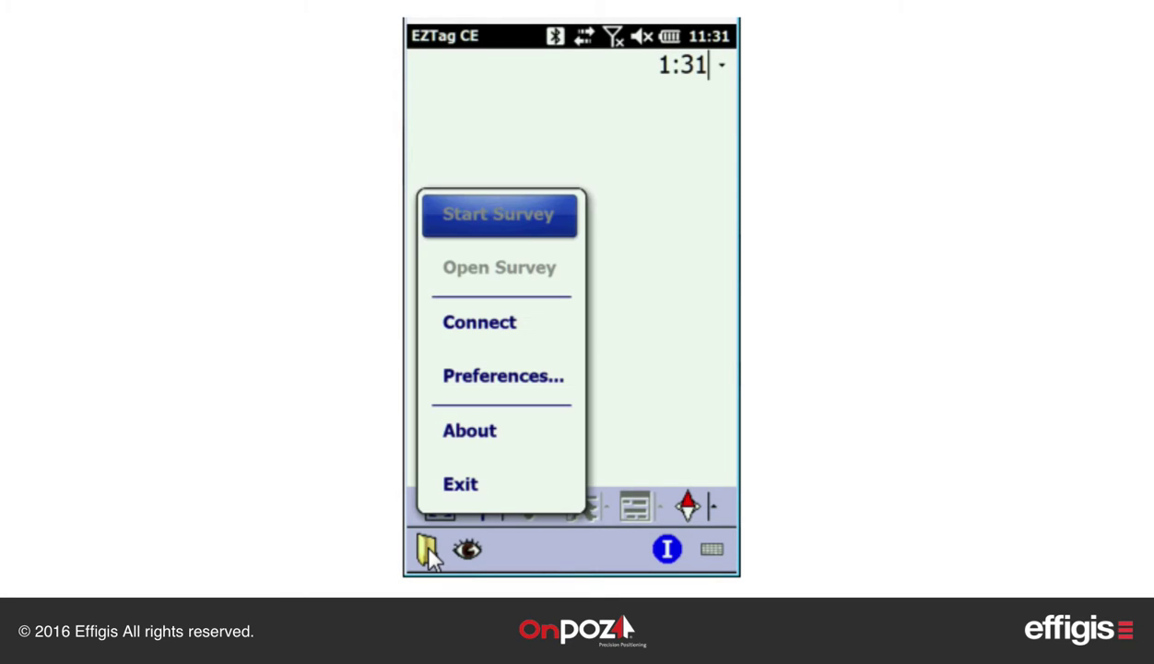
{"action": "left_click", "coordinate": [457, 323]}
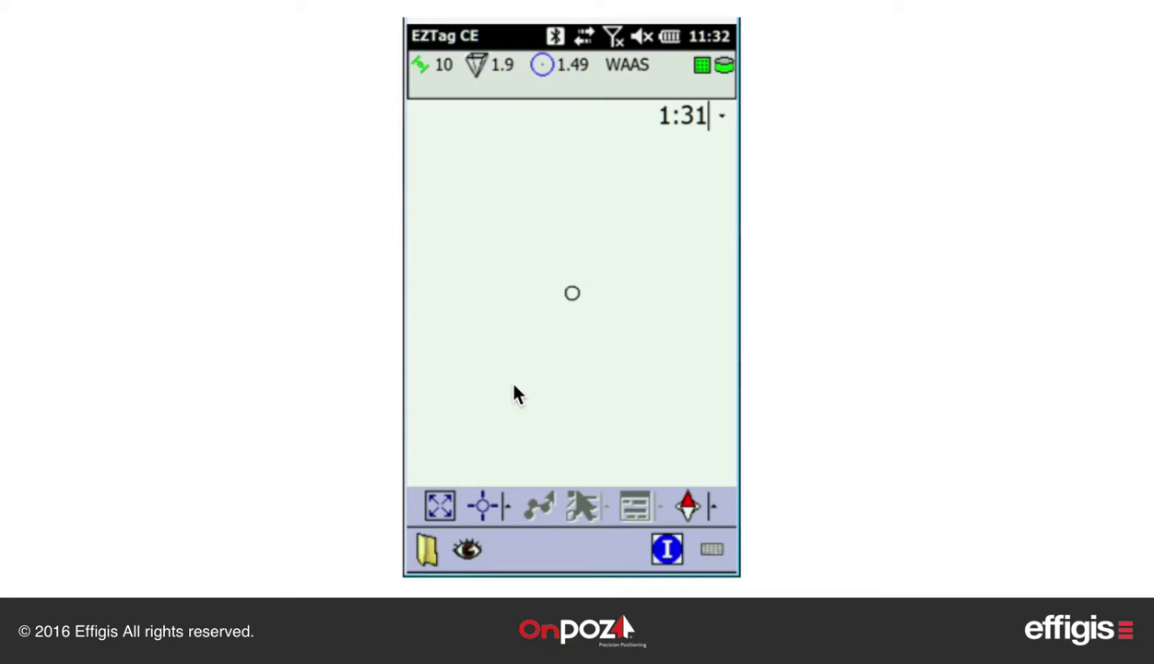
{"action": "left_click", "coordinate": [433, 540]}
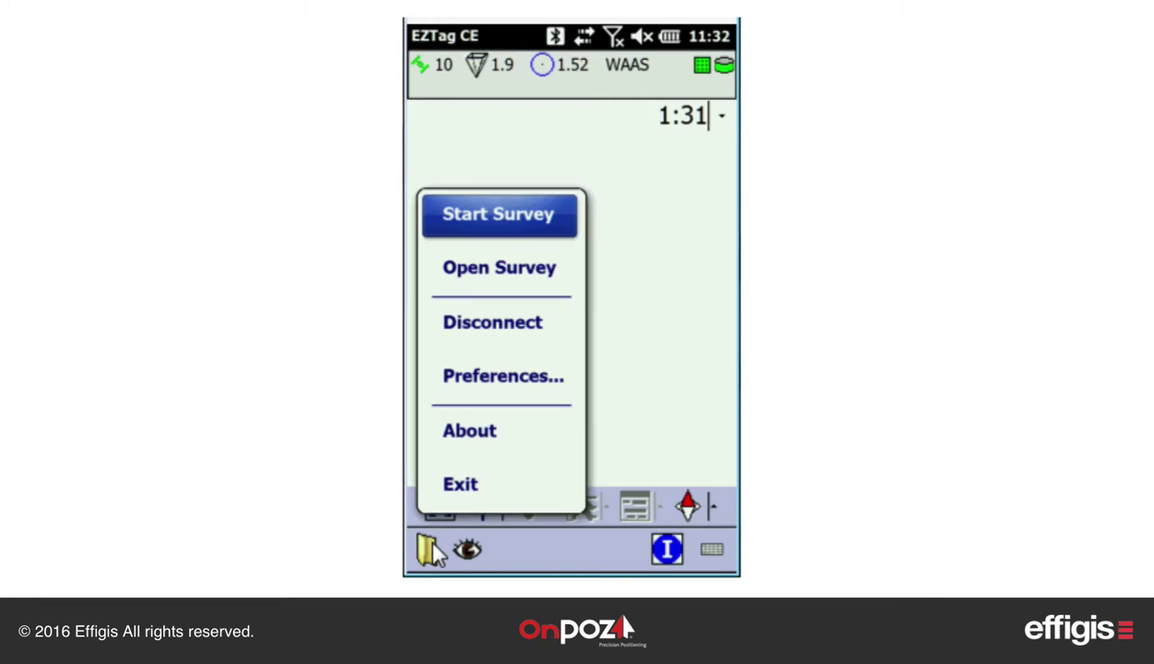
Step: Create the survey Job1 and bring up the Line/Point/Point Average/Polygon feature-type list
{"action": "left_click", "coordinate": [466, 231]}
{"action": "type", "text": "1"}
{"action": "left_click", "coordinate": [467, 231]}
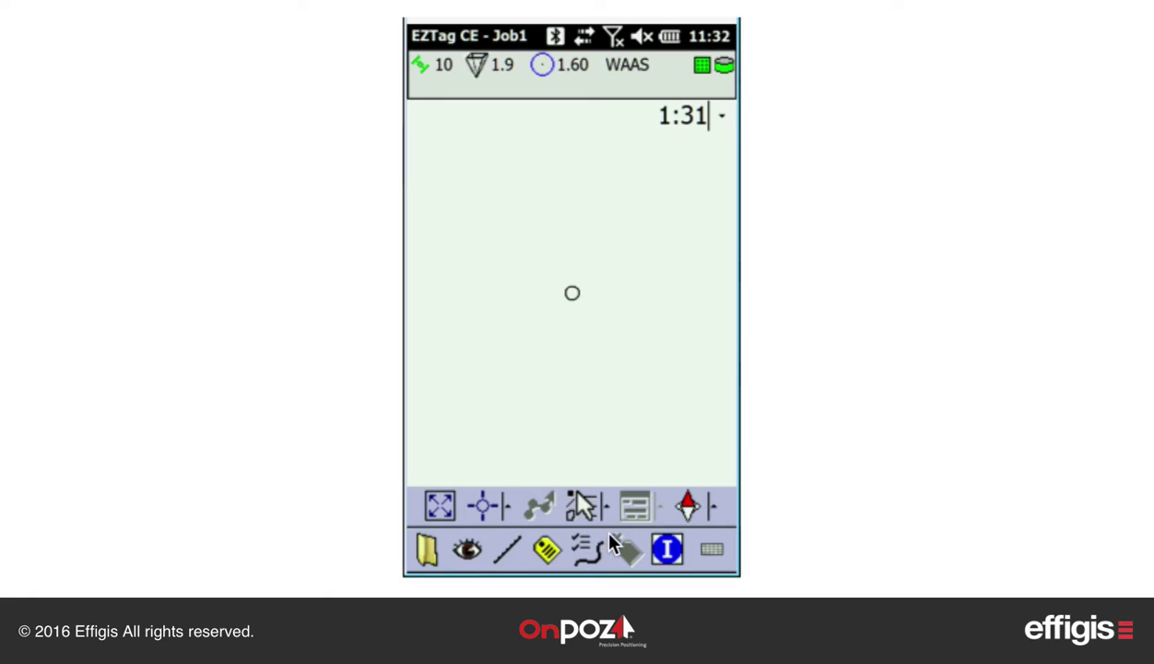
{"action": "left_click", "coordinate": [509, 551]}
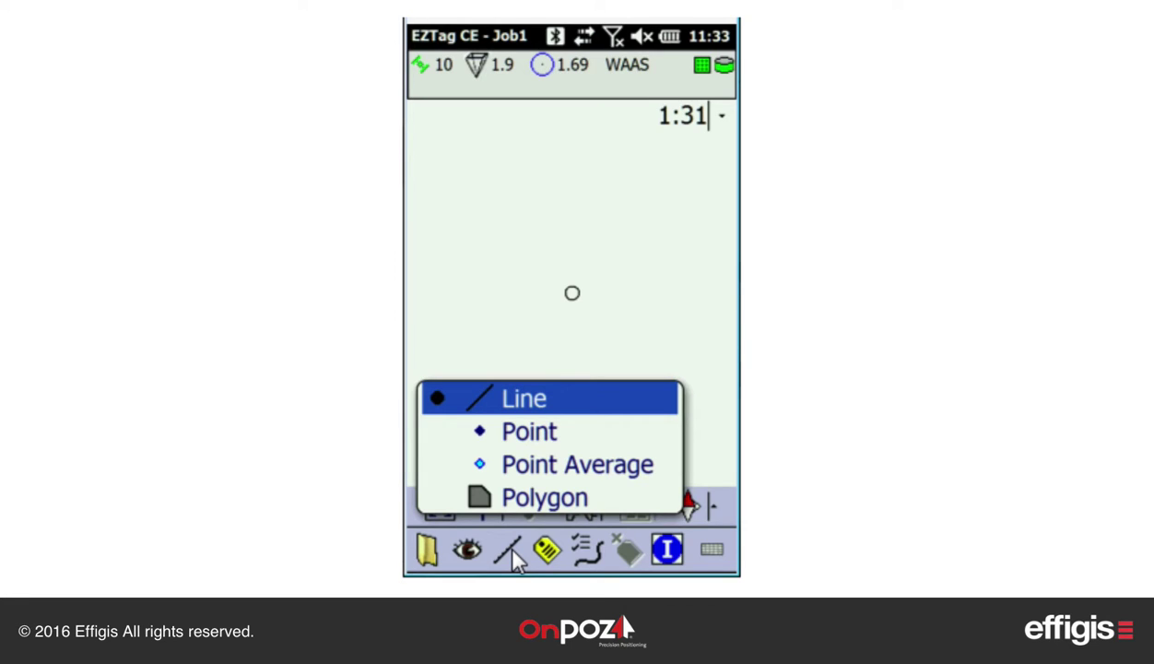
Step: Switch the feature type to Point Average and start recording a point with Point Number 0
{"action": "left_click", "coordinate": [509, 552]}
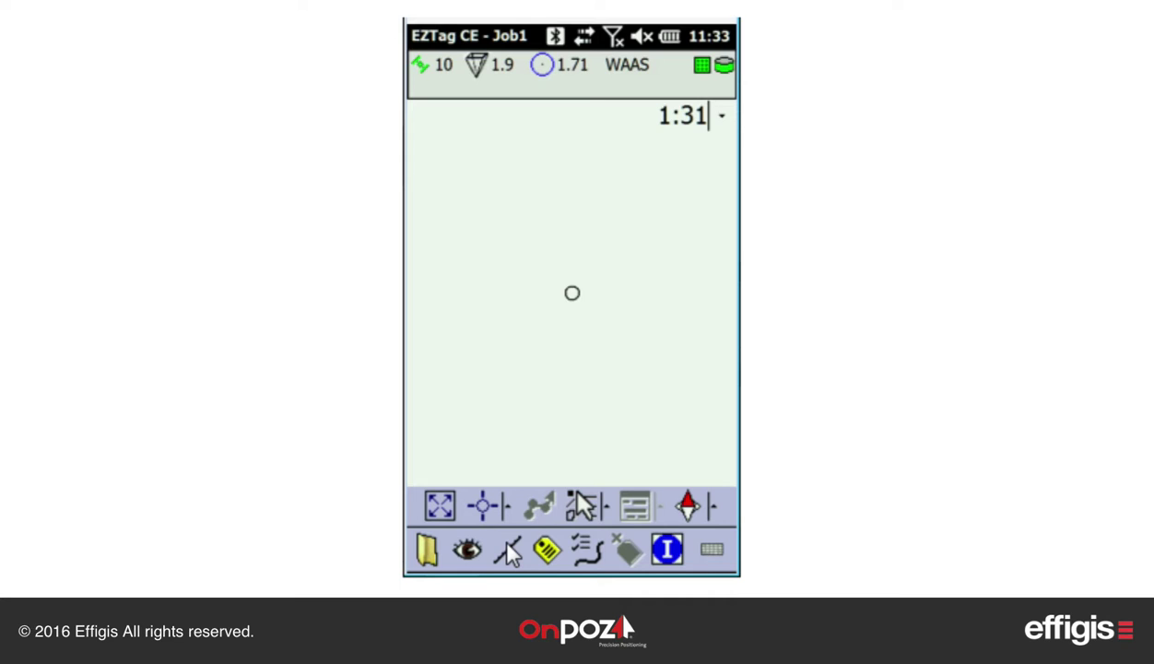
{"action": "left_click", "coordinate": [507, 544]}
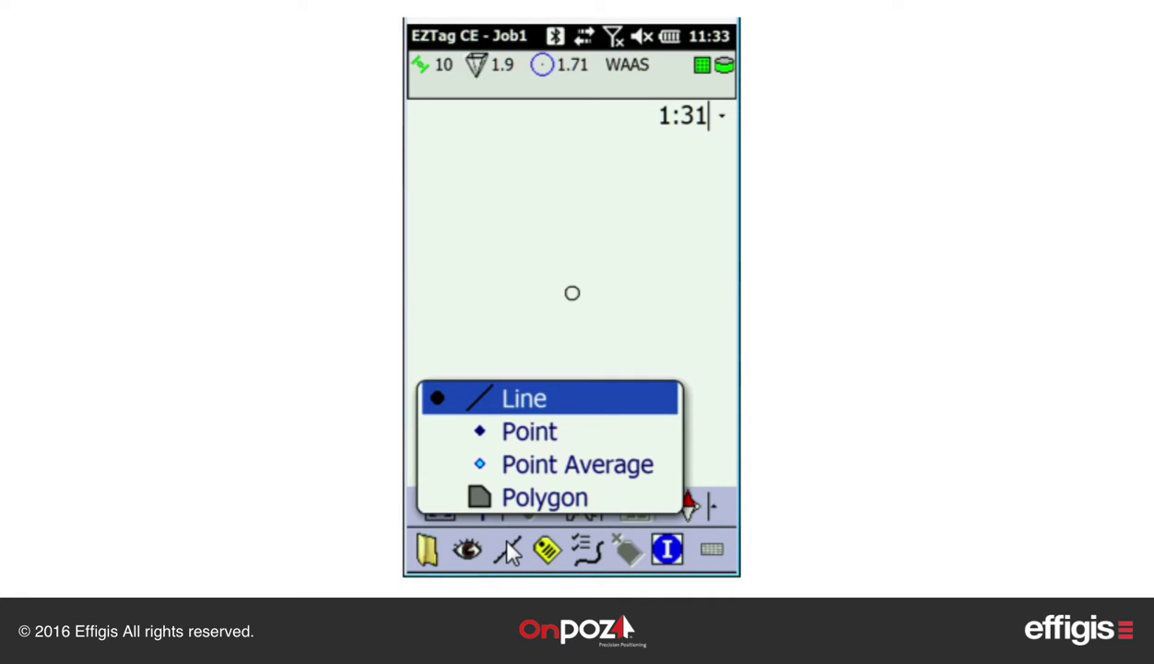
{"action": "left_click", "coordinate": [530, 470]}
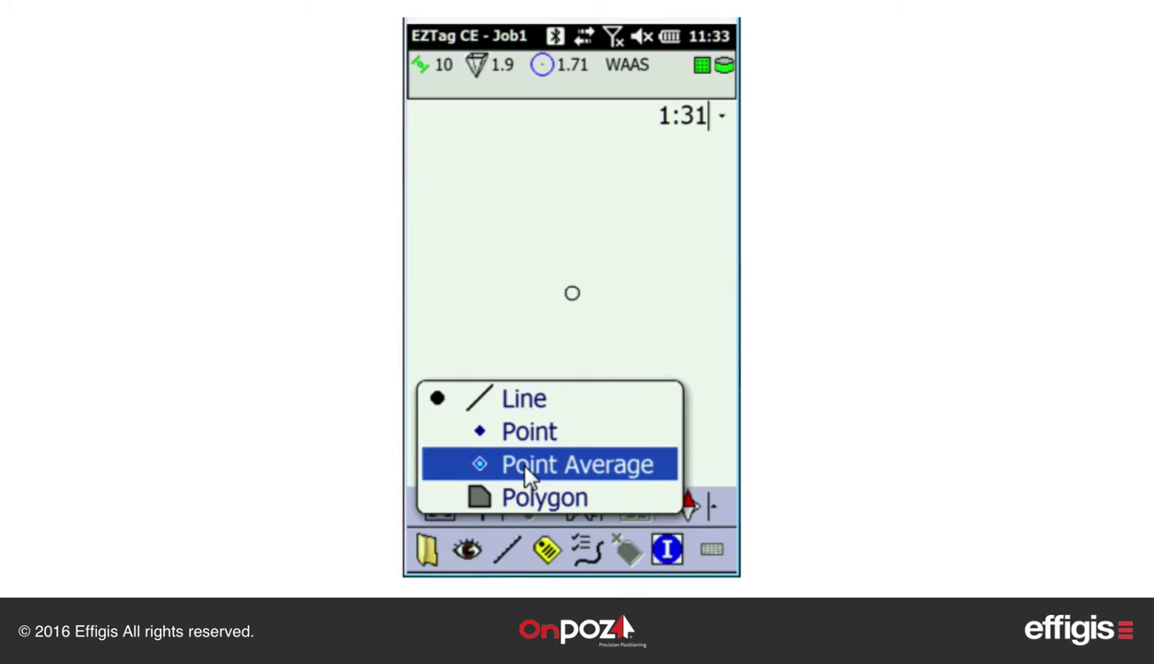
{"action": "left_click", "coordinate": [527, 473]}
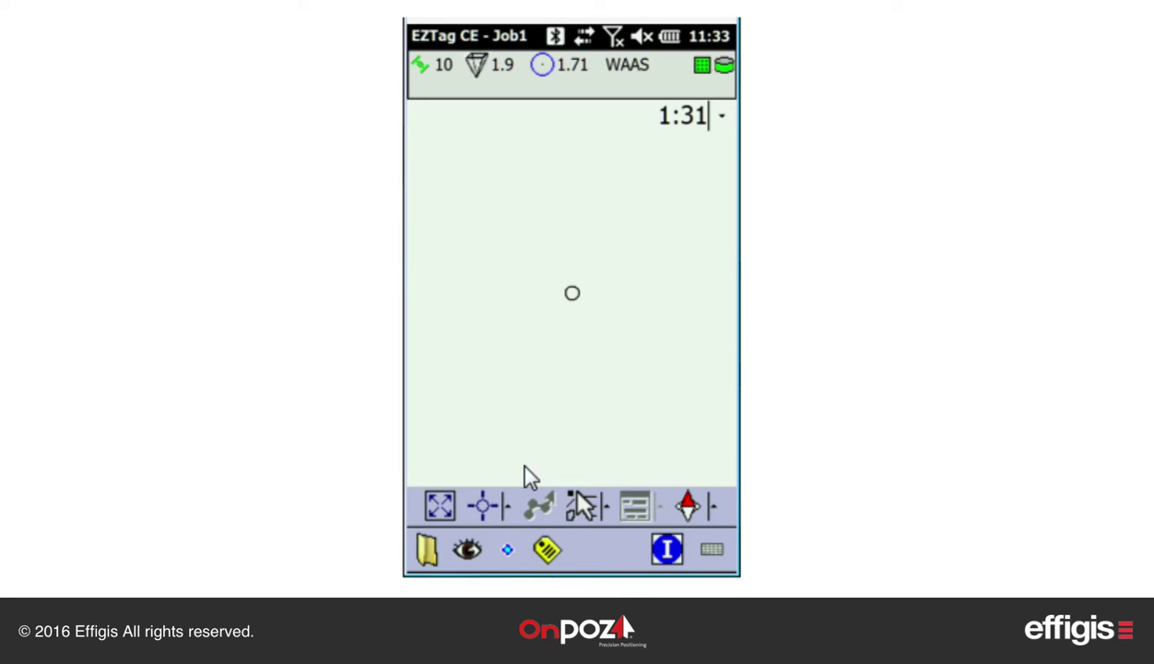
{"action": "left_click", "coordinate": [547, 550]}
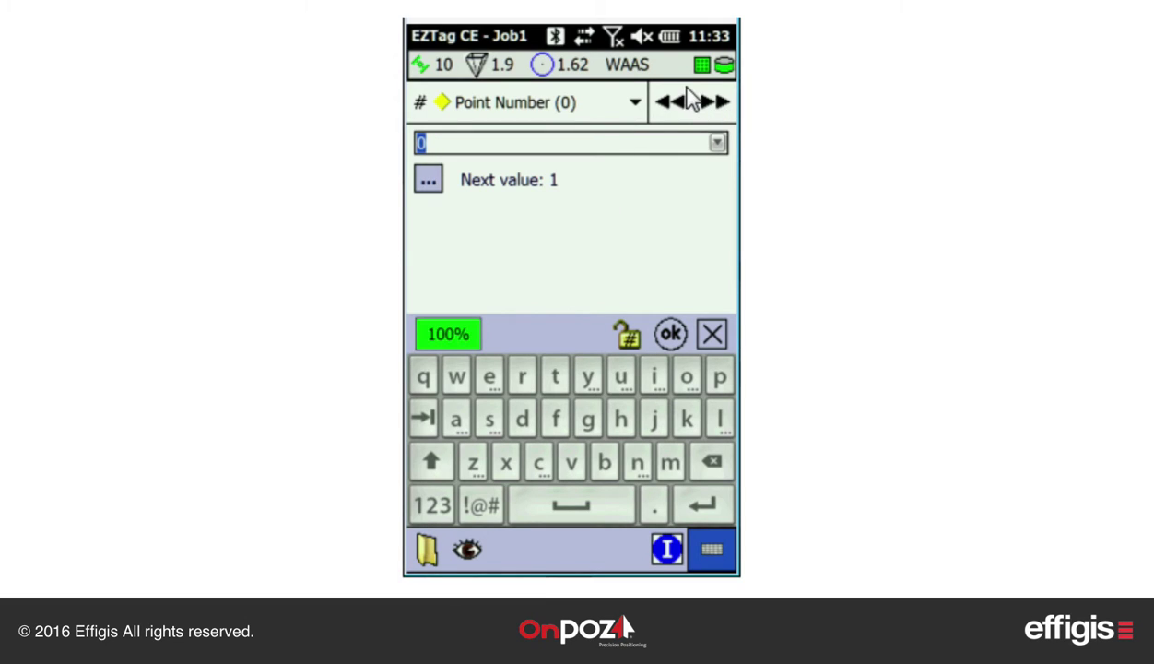
Step: Review the averaged point's Comment and GNSS details, then save it onto the map
{"action": "left_click", "coordinate": [717, 104]}
{"action": "left_click", "coordinate": [632, 104]}
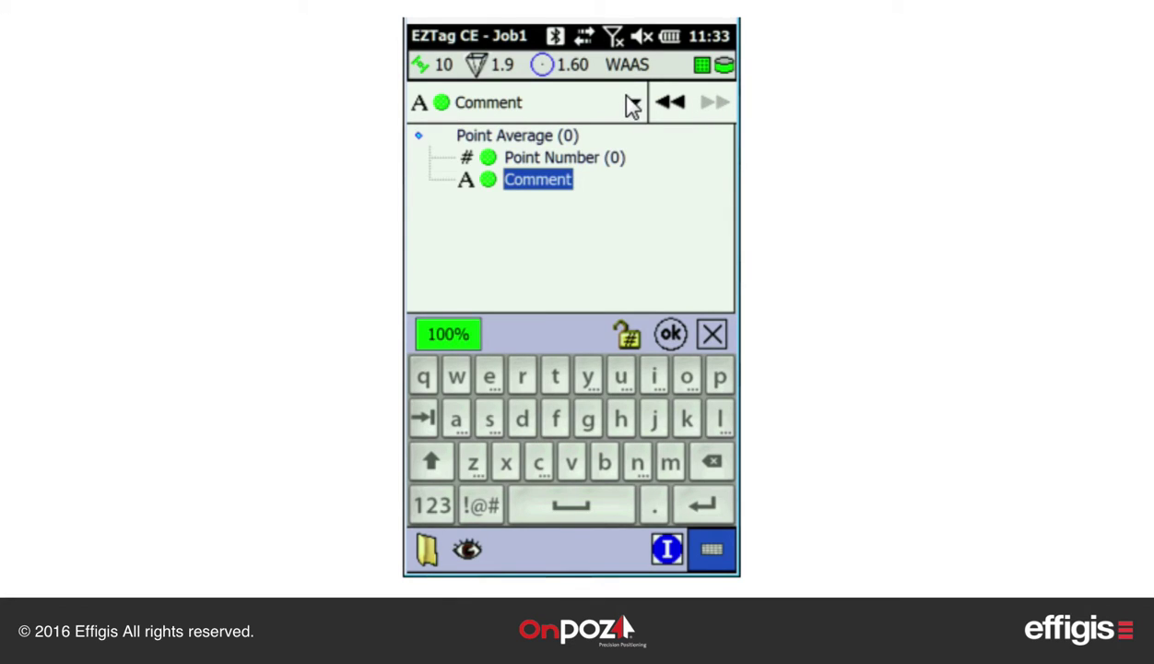
{"action": "left_click", "coordinate": [520, 140]}
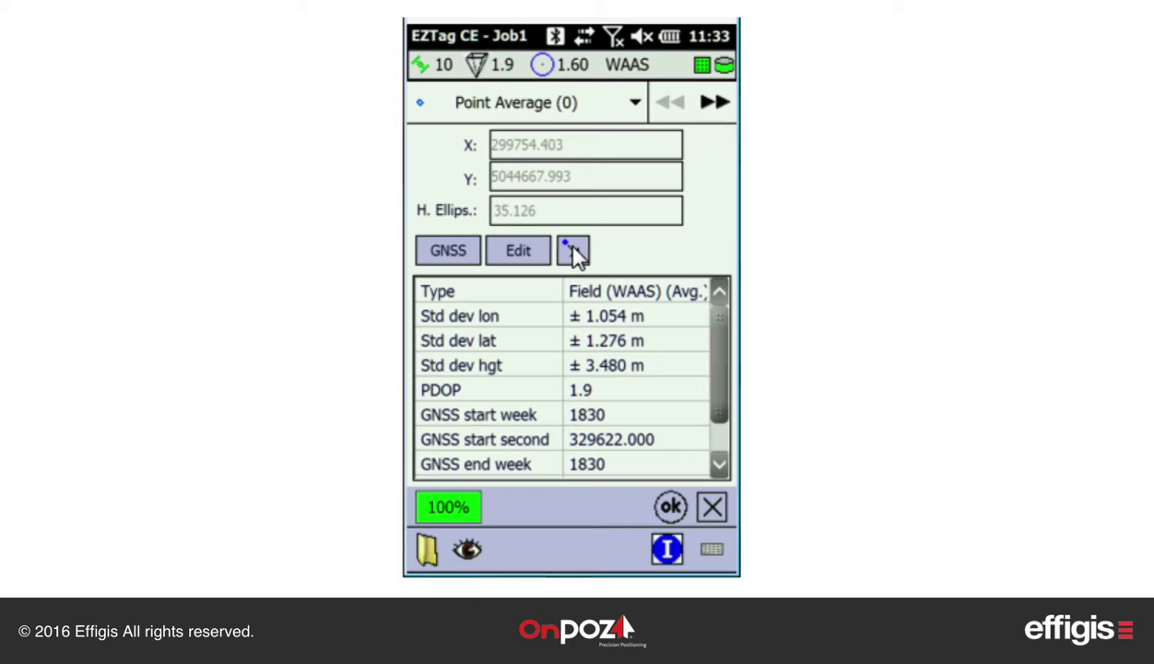
{"action": "left_click", "coordinate": [671, 508]}
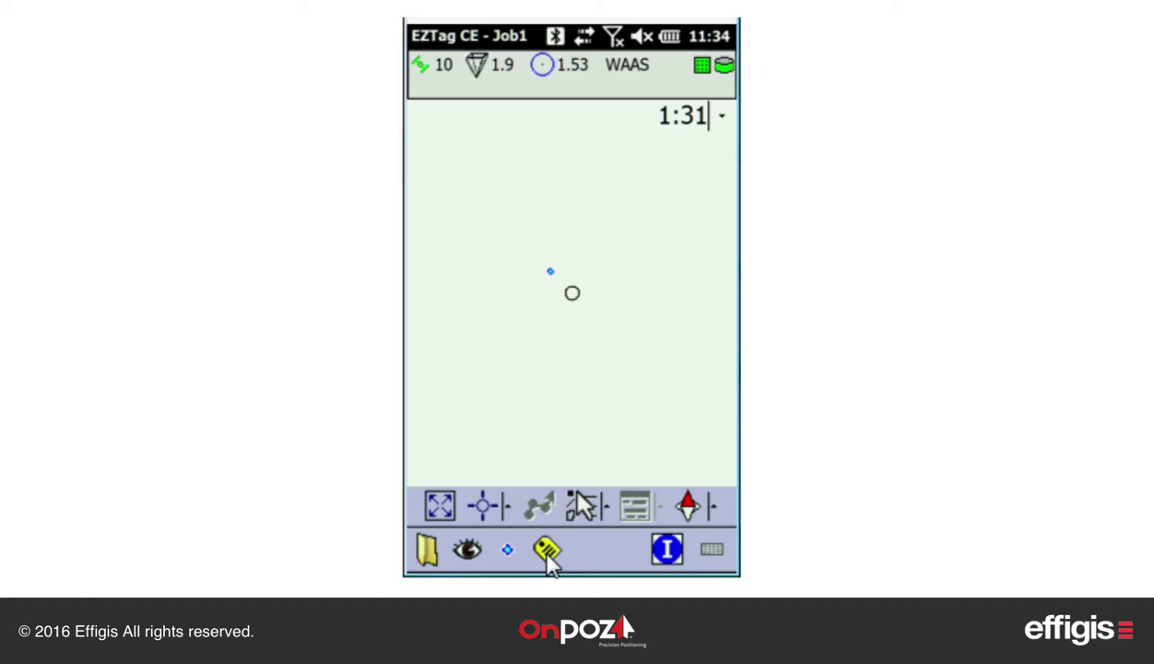
Step: Switch to plain Point and save a second point with default Point Number and no comment
{"action": "left_click", "coordinate": [506, 550]}
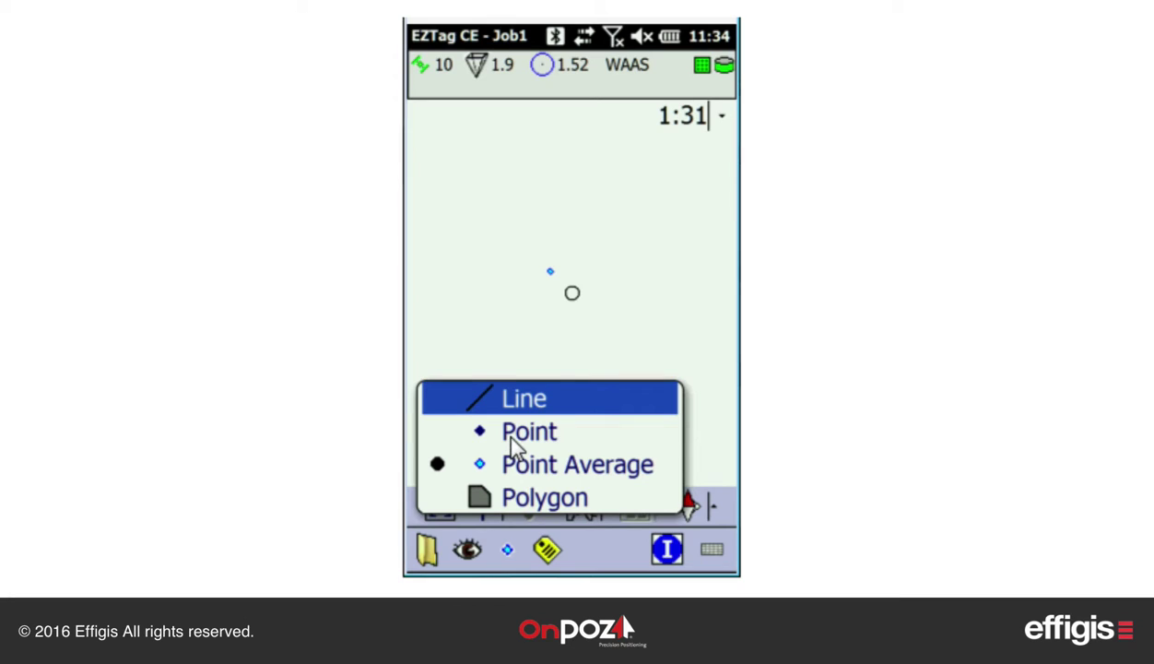
{"action": "left_click", "coordinate": [503, 429]}
{"action": "left_click", "coordinate": [513, 441]}
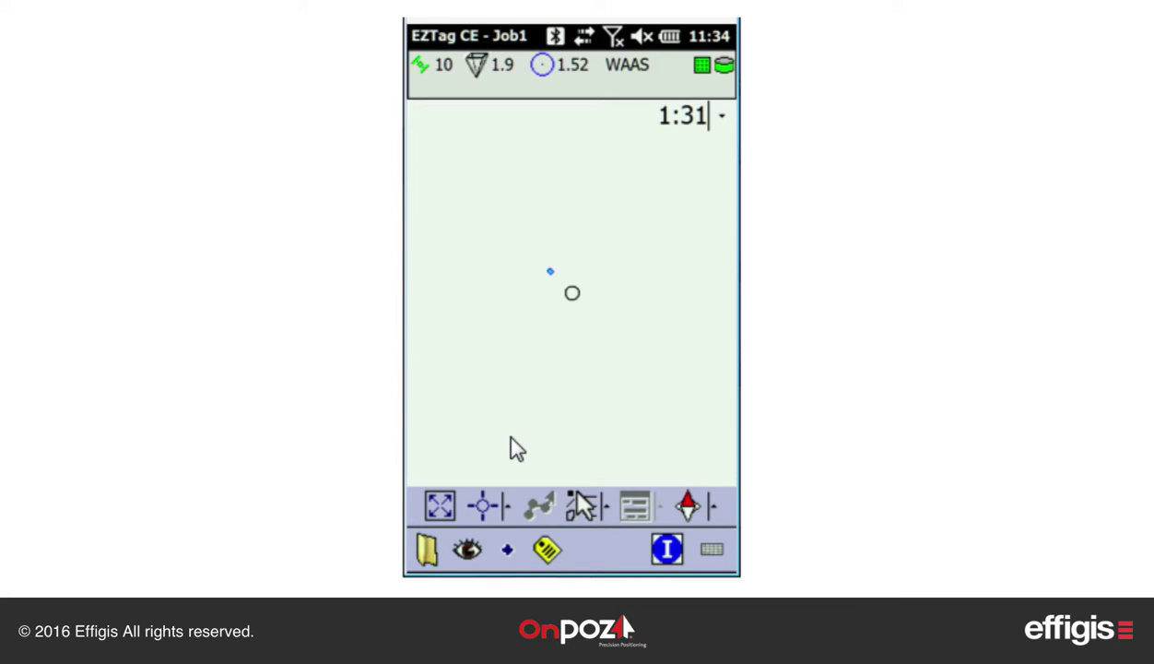
{"action": "left_click", "coordinate": [546, 551]}
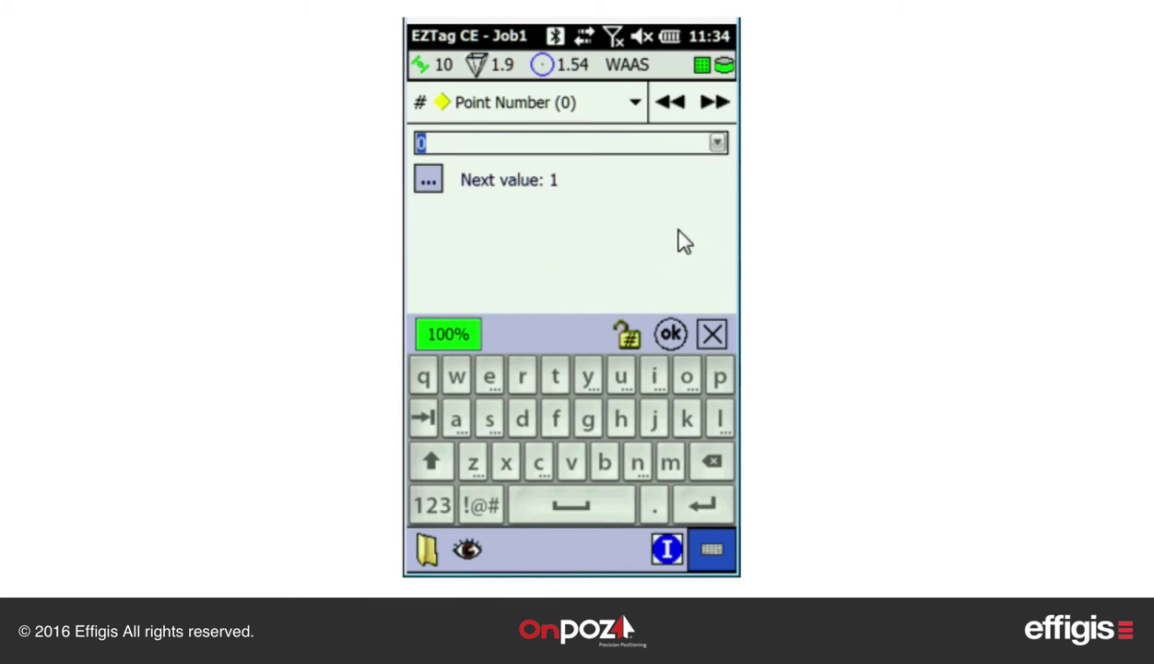
{"action": "left_click", "coordinate": [717, 103]}
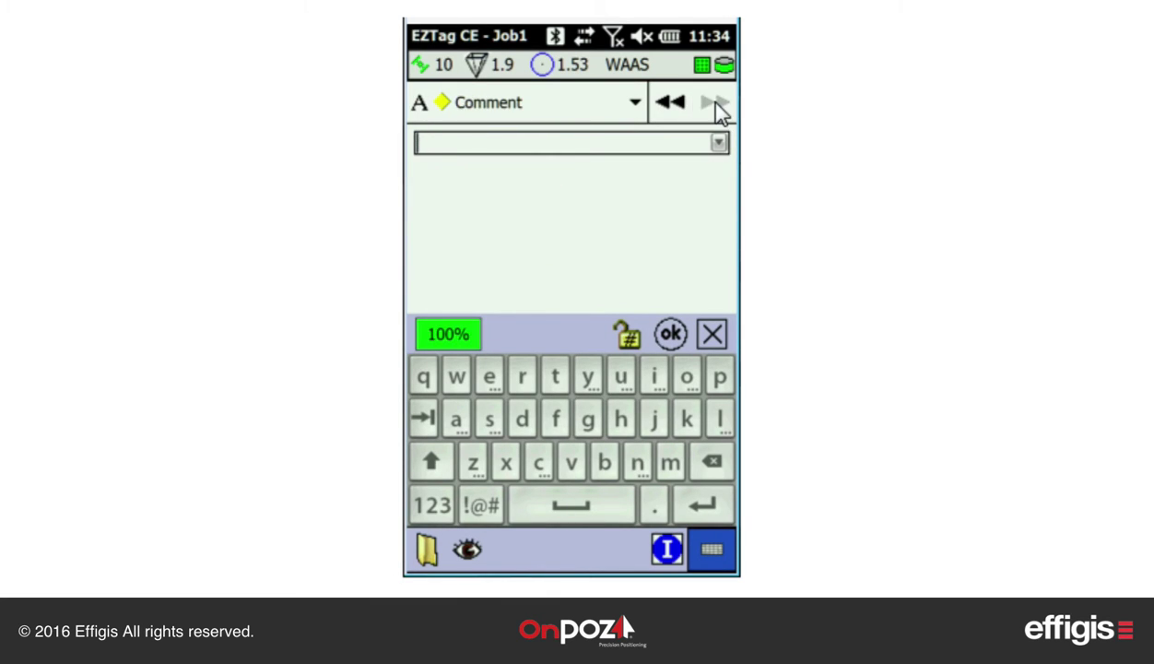
{"action": "left_click", "coordinate": [673, 332]}
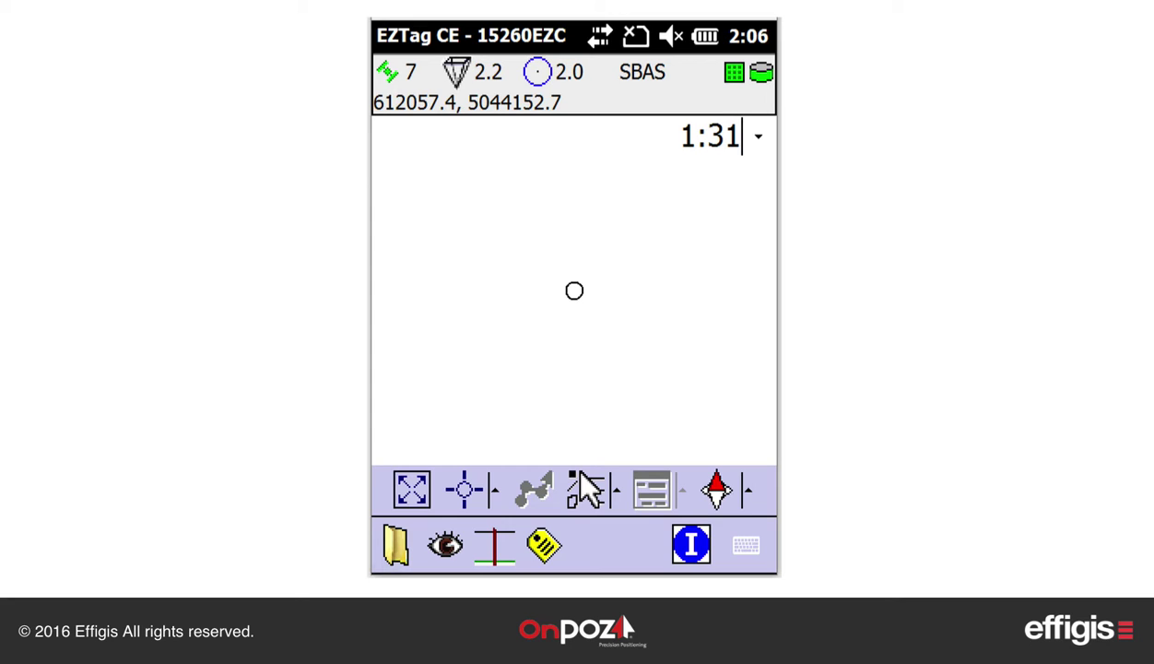
Step: Tag a pole with Pole ID 123 and Function Electric, then go to its Picture field
{"action": "left_click", "coordinate": [471, 535]}
{"action": "left_click", "coordinate": [535, 544]}
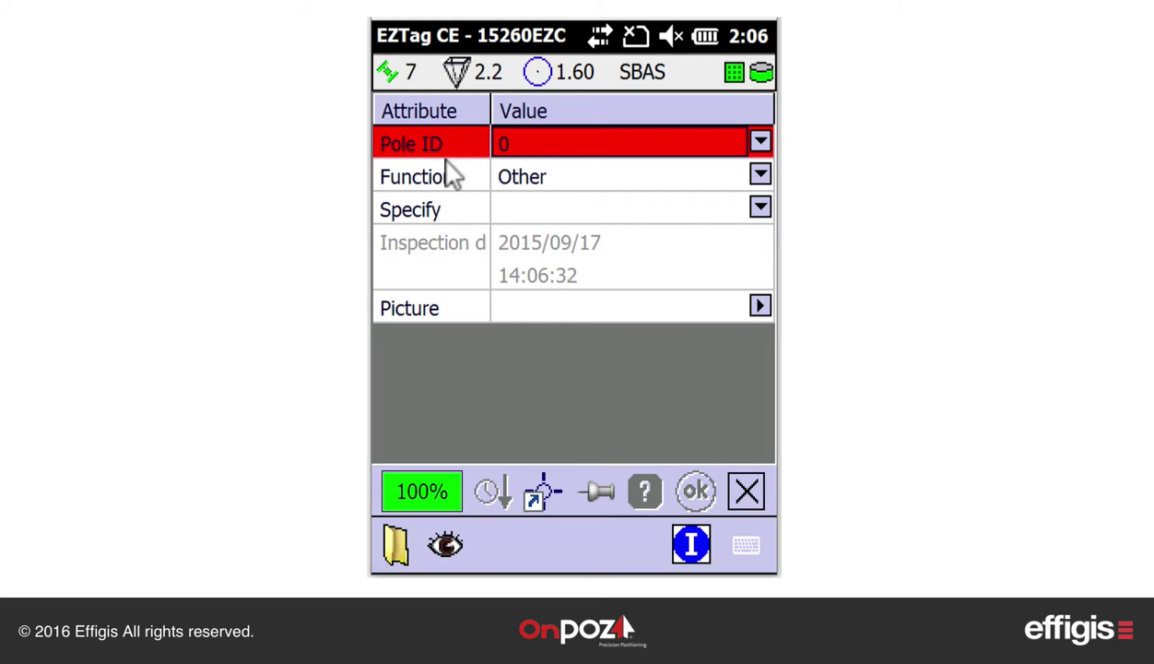
{"action": "left_click", "coordinate": [518, 142]}
{"action": "type", "text": "123"}
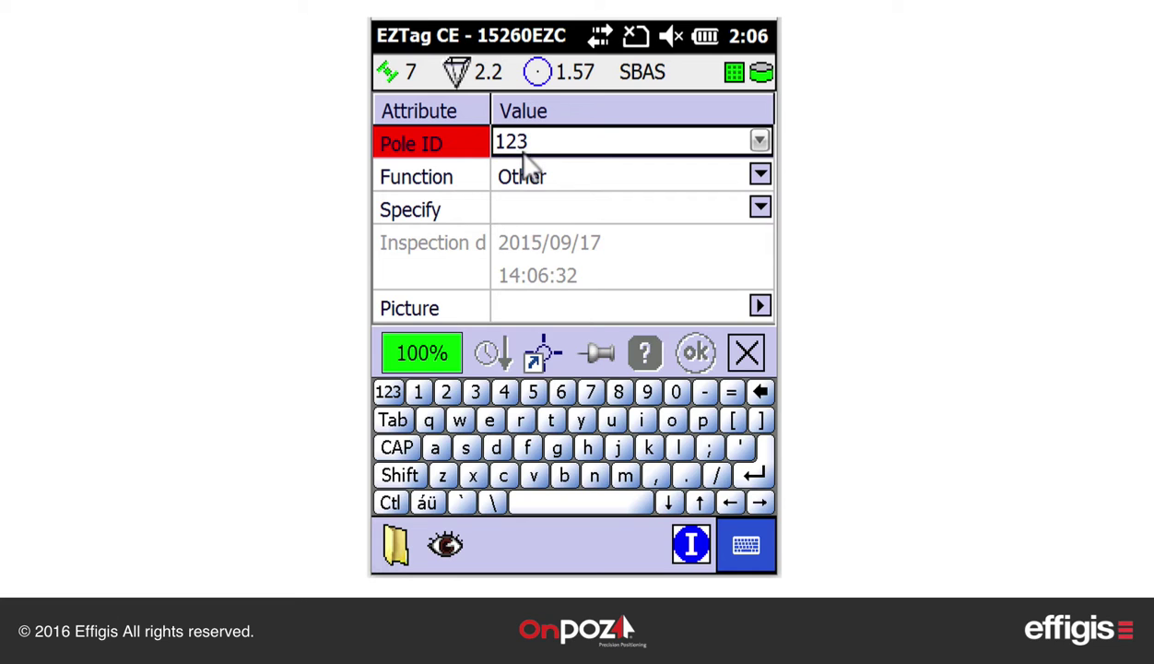
{"action": "left_click", "coordinate": [535, 175]}
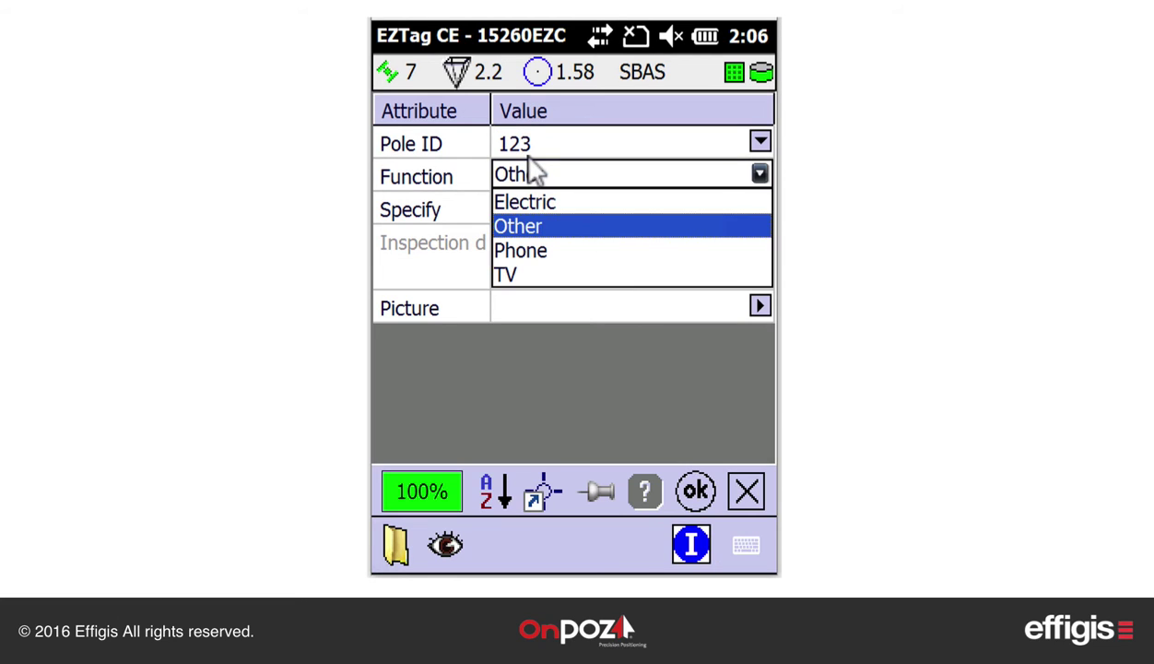
{"action": "left_click", "coordinate": [531, 199]}
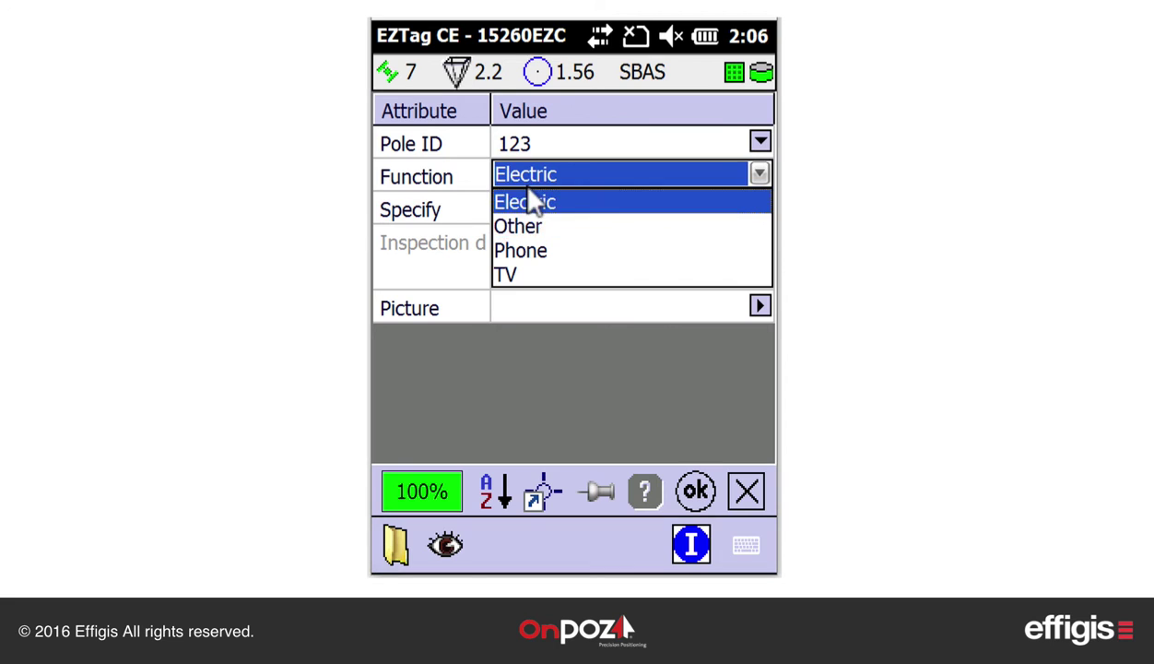
{"action": "left_click", "coordinate": [521, 205]}
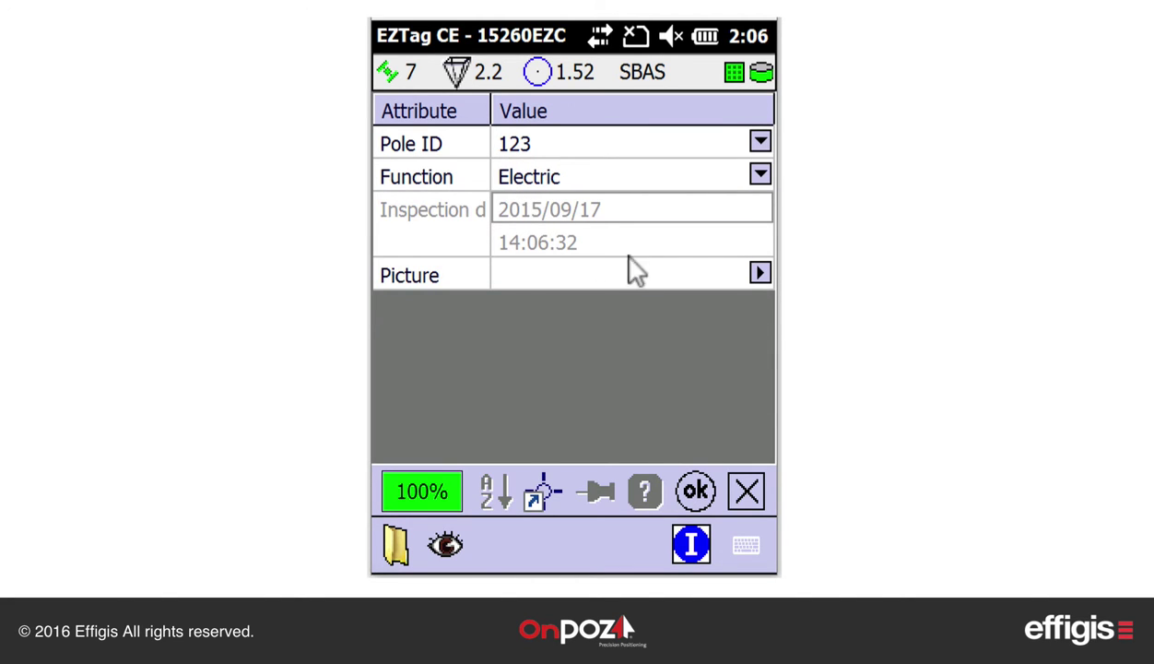
{"action": "left_click", "coordinate": [720, 275]}
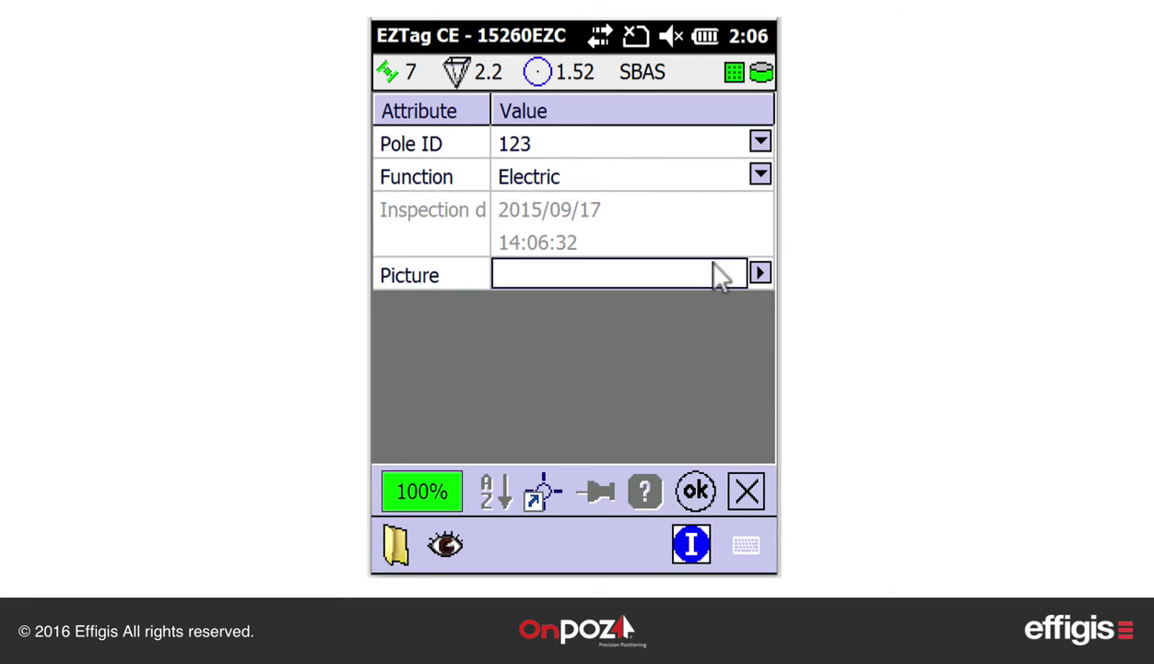
{"action": "left_click", "coordinate": [719, 275]}
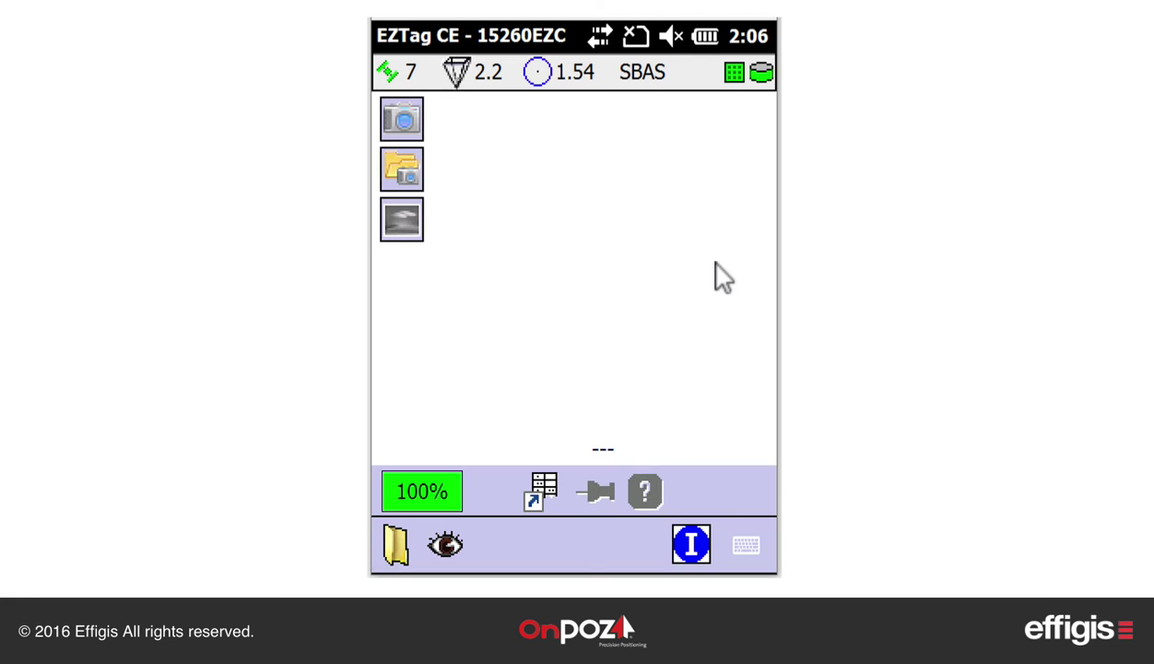
Step: Photograph the utility pole and attach img005.jpg to the pole's Picture attribute
{"action": "left_click", "coordinate": [400, 118]}
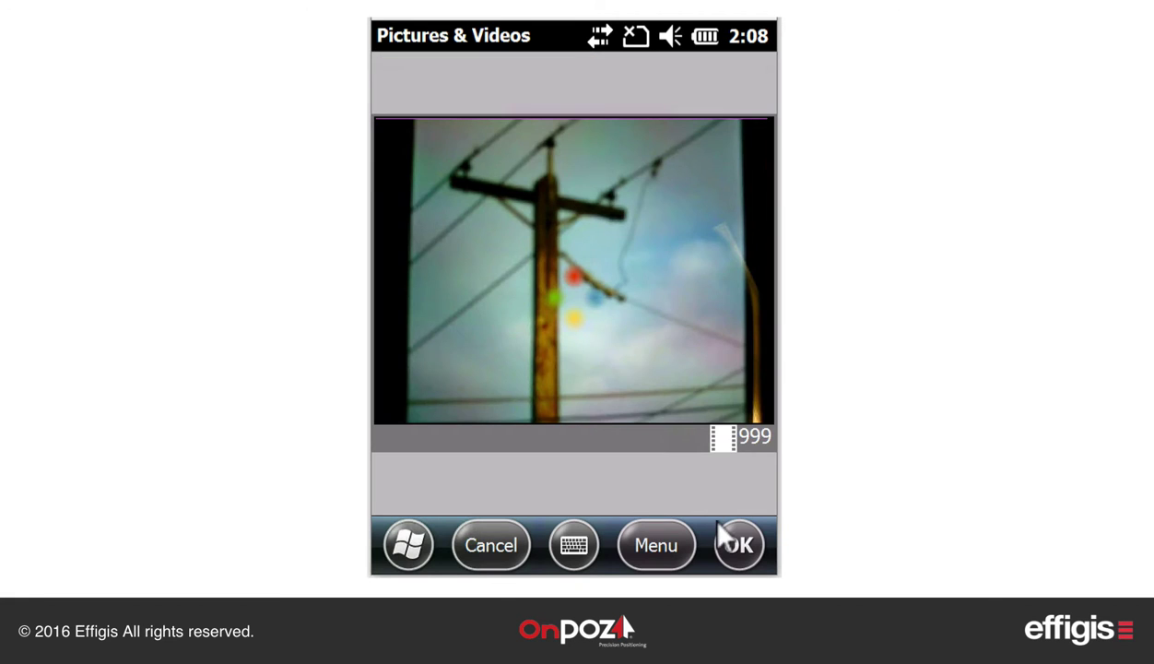
{"action": "left_click", "coordinate": [719, 522]}
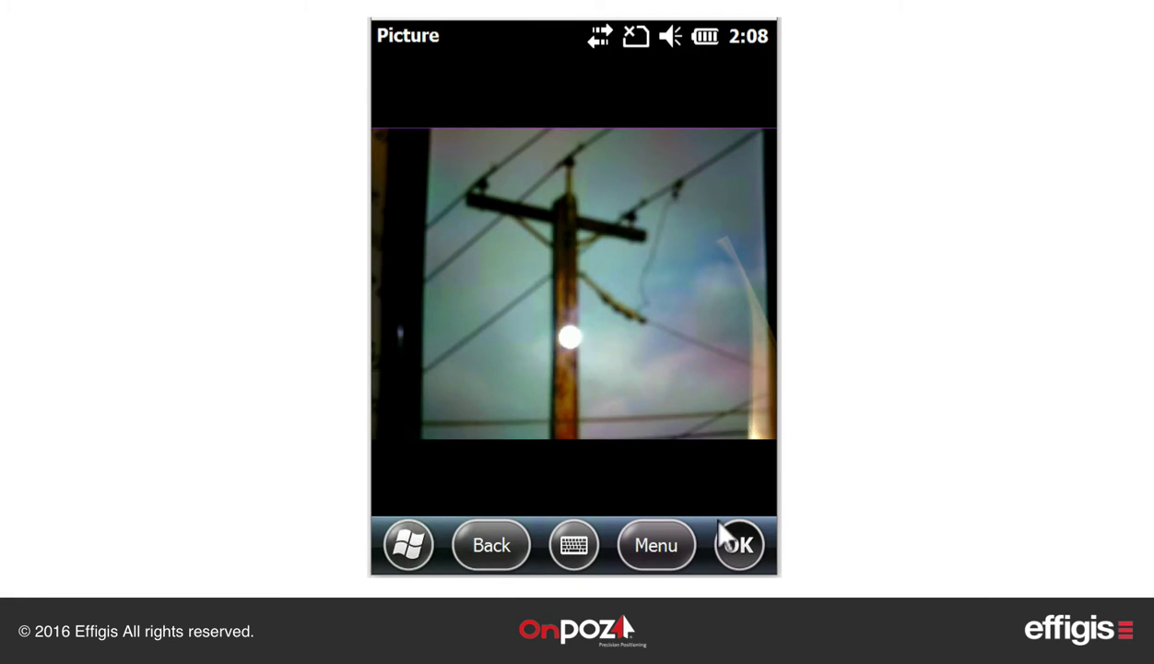
{"action": "left_click", "coordinate": [719, 528]}
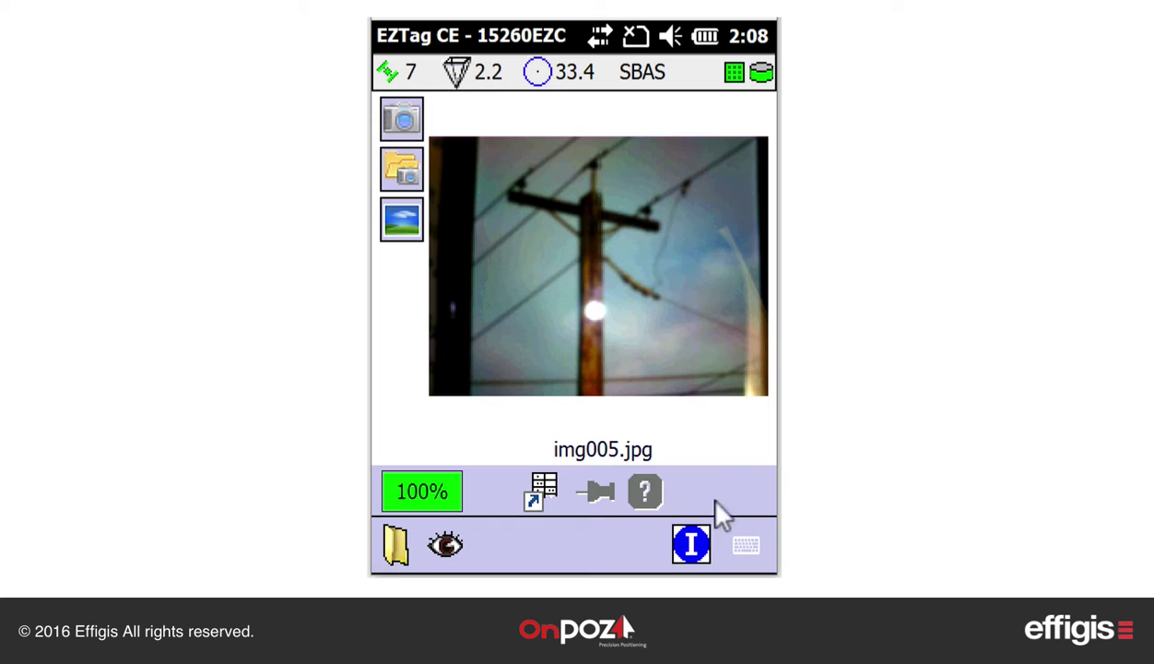
{"action": "left_click", "coordinate": [542, 475]}
{"action": "left_click", "coordinate": [538, 485]}
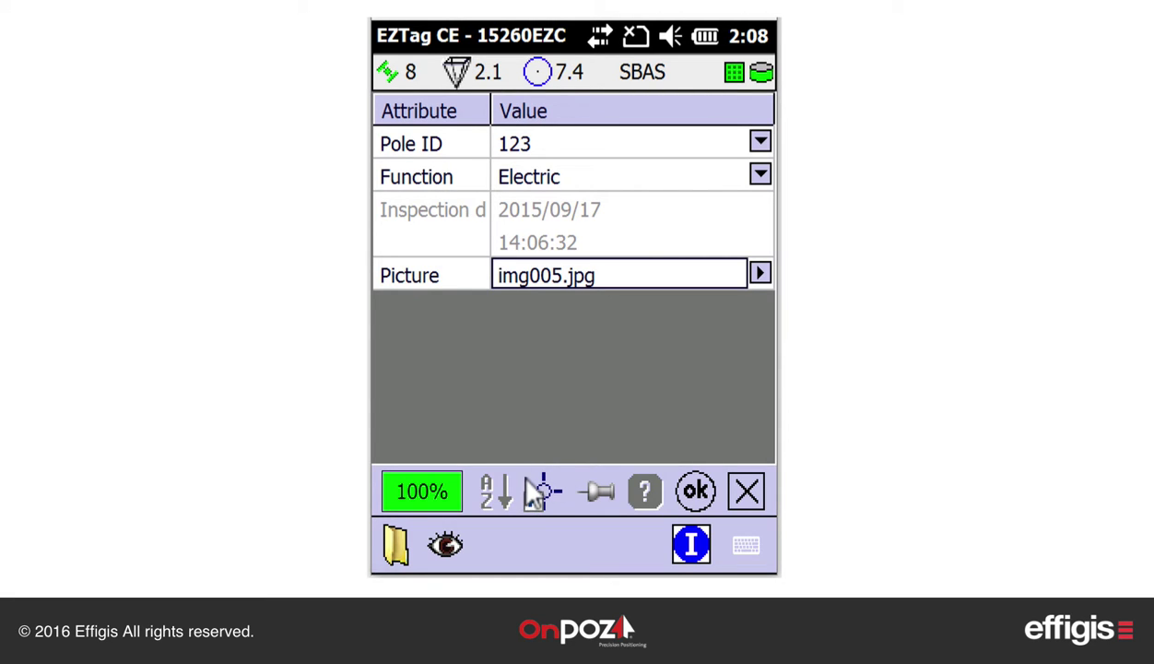
Step: Review the pole's GNSS position and attribute values, then save the pole feature
{"action": "left_click", "coordinate": [539, 491]}
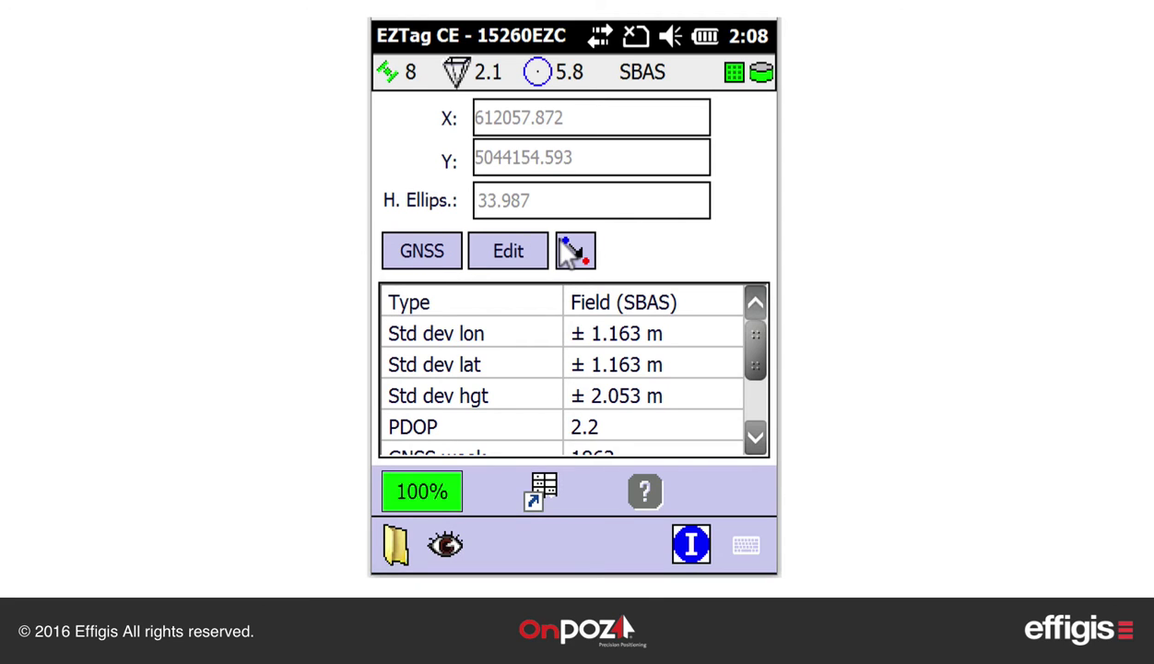
{"action": "left_click", "coordinate": [542, 488]}
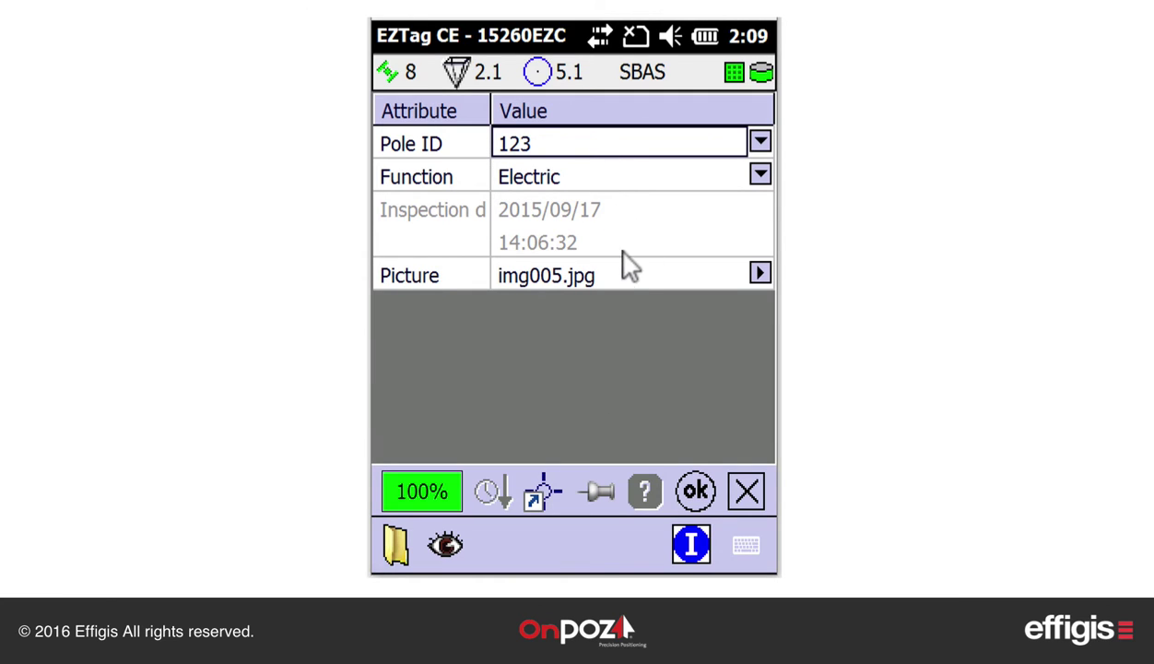
{"action": "left_click", "coordinate": [694, 489]}
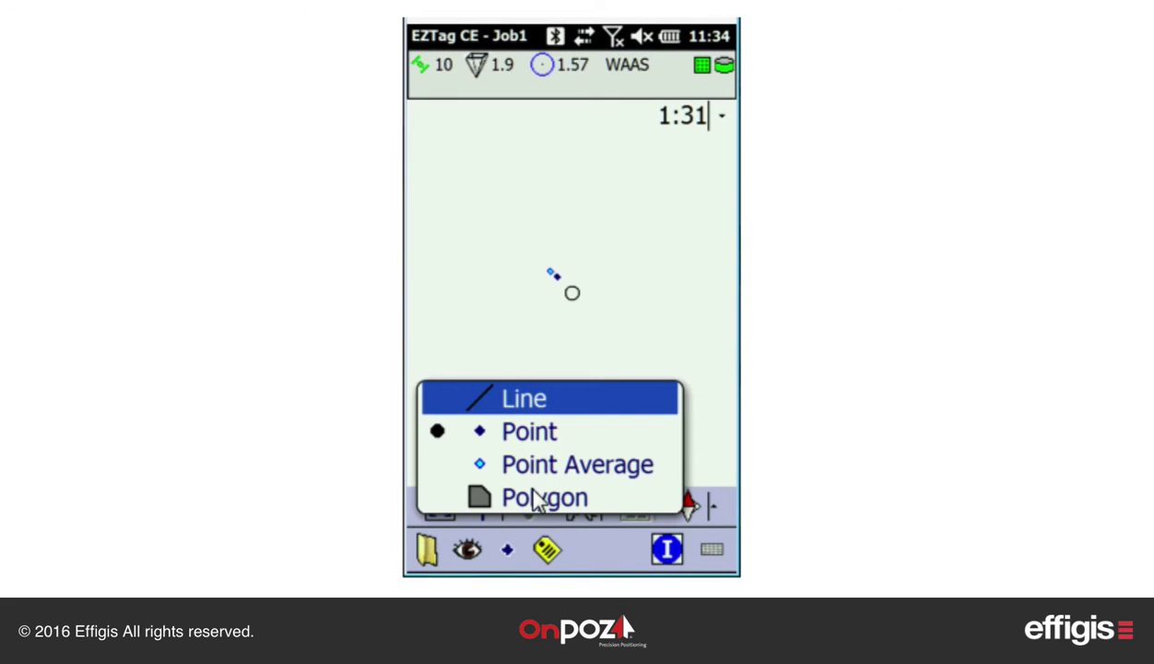
Step: Switch to Line and start recording Line Number 0 with an empty comment
{"action": "left_click", "coordinate": [563, 404]}
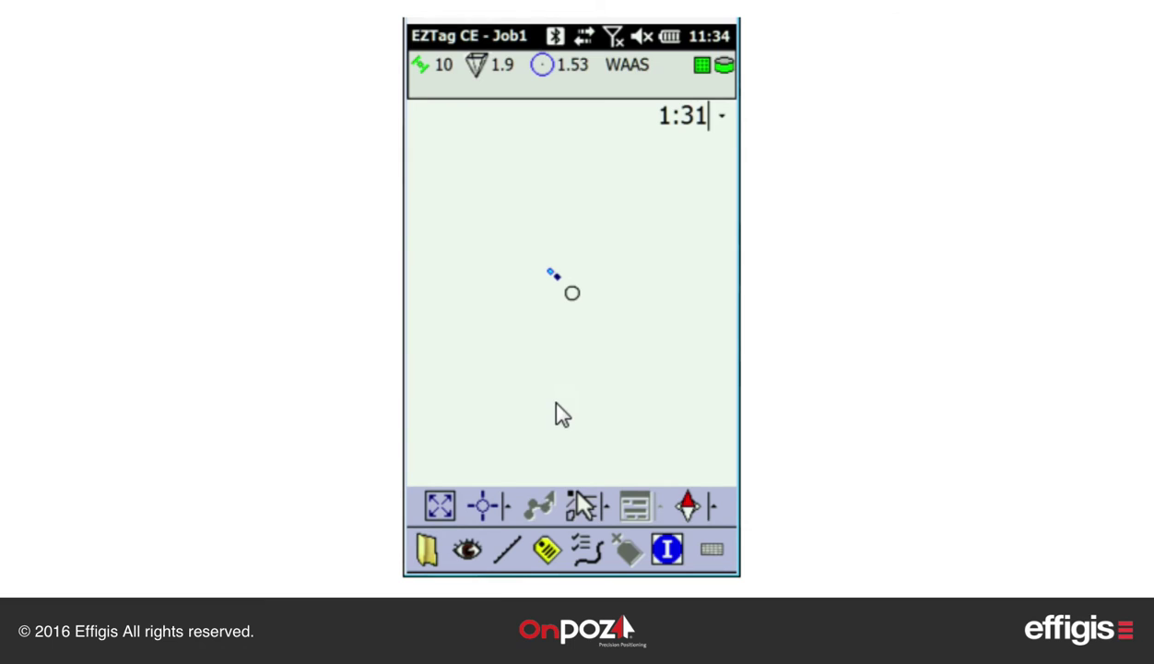
{"action": "left_click", "coordinate": [548, 549]}
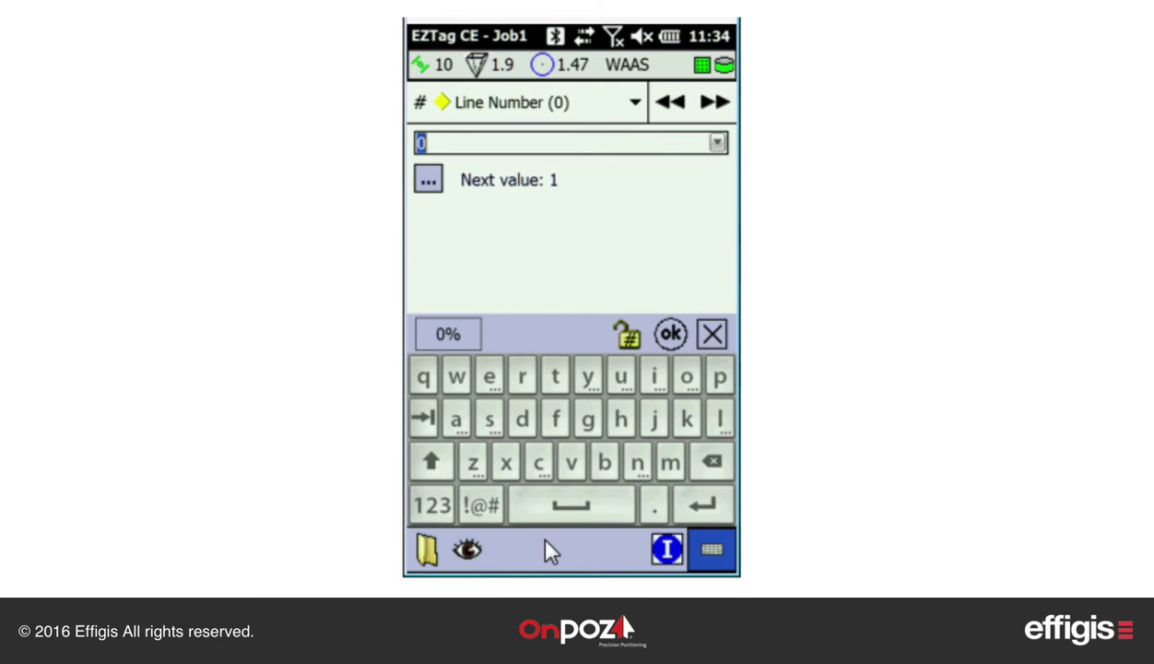
{"action": "left_click", "coordinate": [672, 107]}
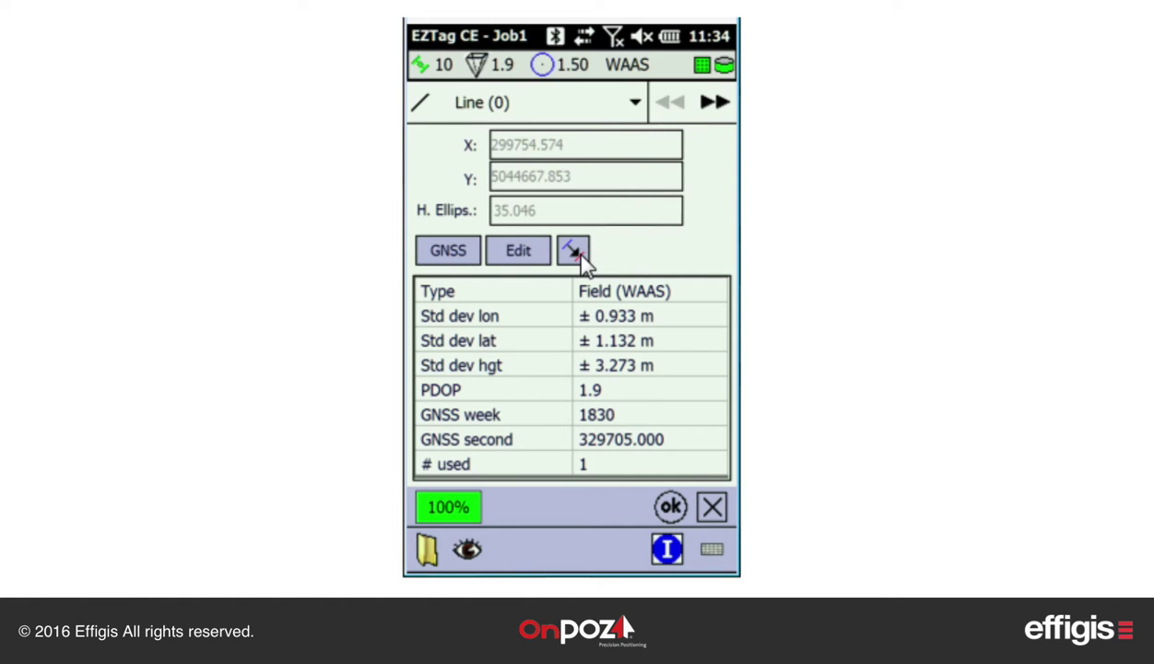
{"action": "left_click", "coordinate": [715, 103]}
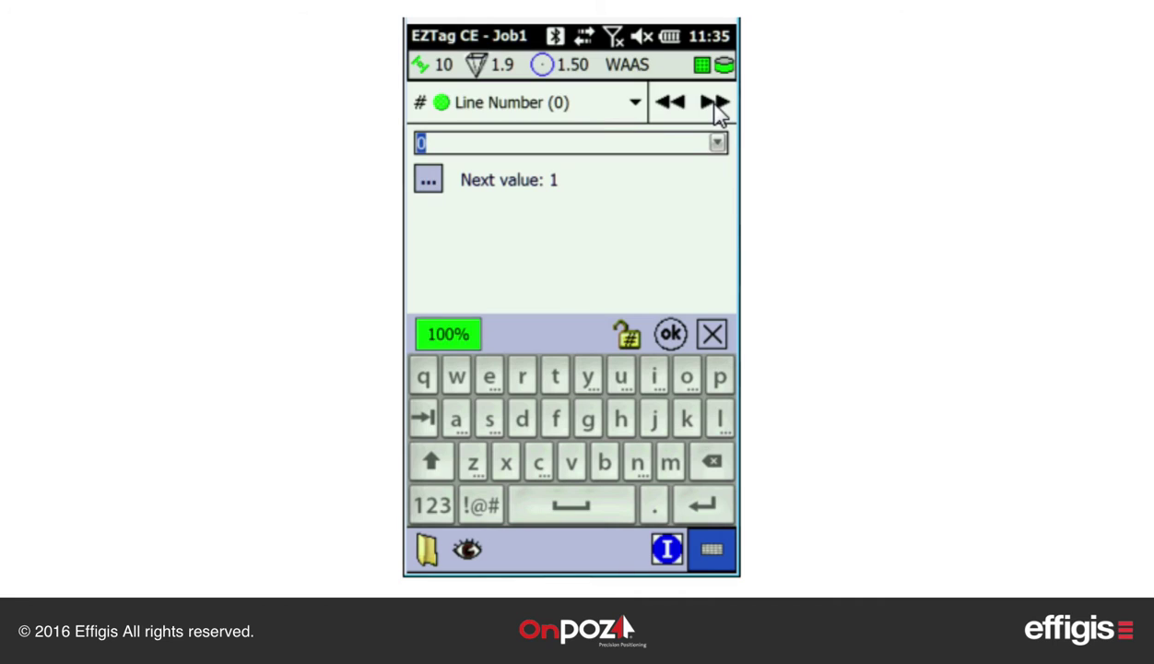
{"action": "left_click", "coordinate": [716, 103]}
{"action": "left_click", "coordinate": [674, 336]}
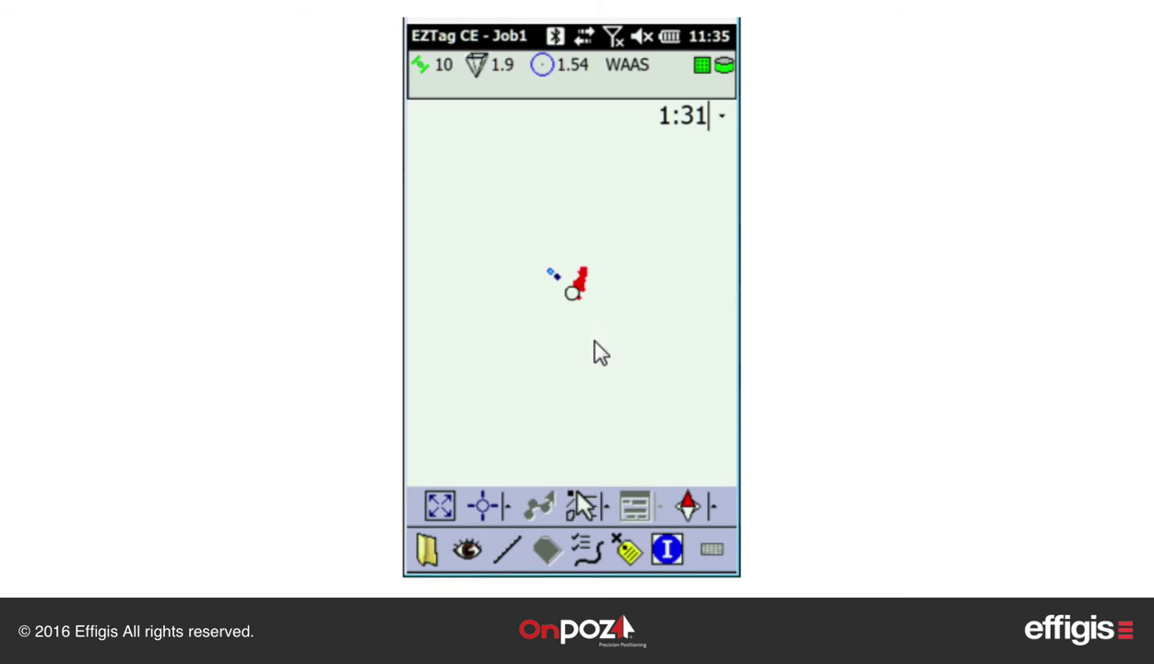
Step: Set Line 0 to add an automatic vertex every 2 seconds while recording
{"action": "left_click", "coordinate": [591, 553]}
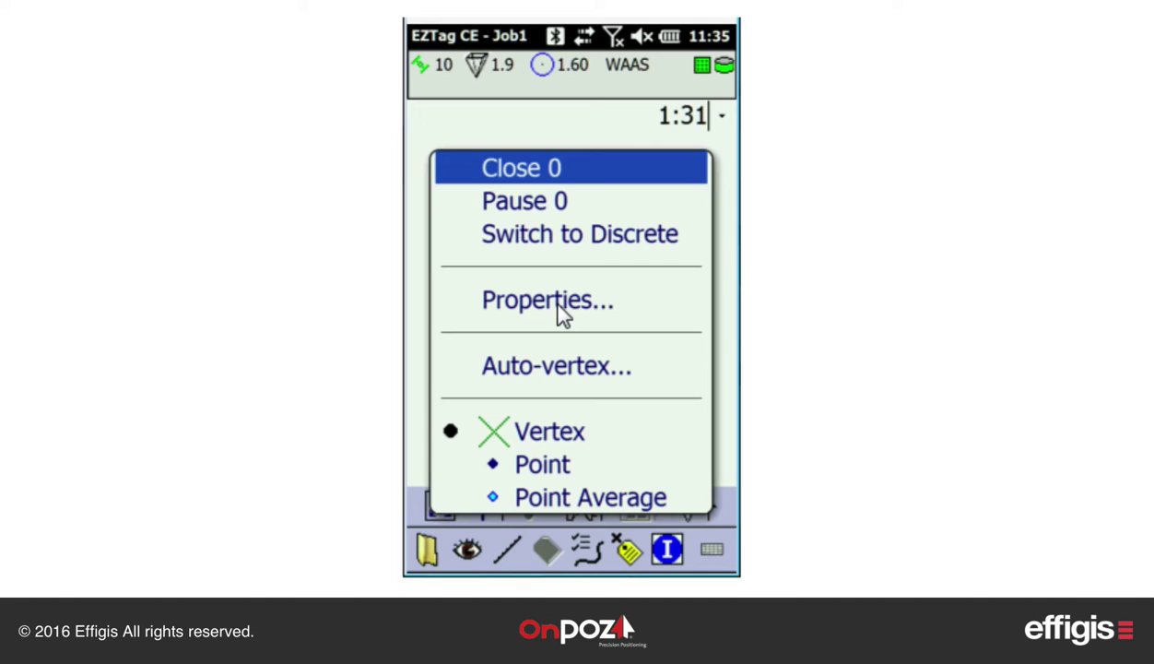
{"action": "left_click", "coordinate": [563, 369]}
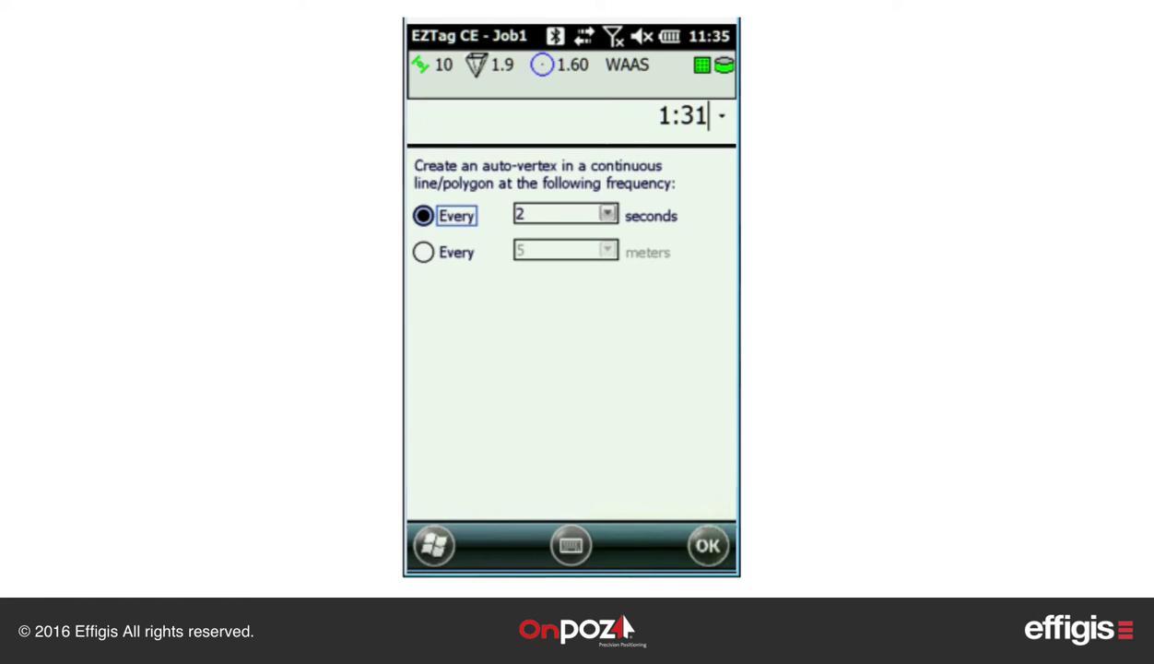
{"action": "left_click", "coordinate": [707, 544]}
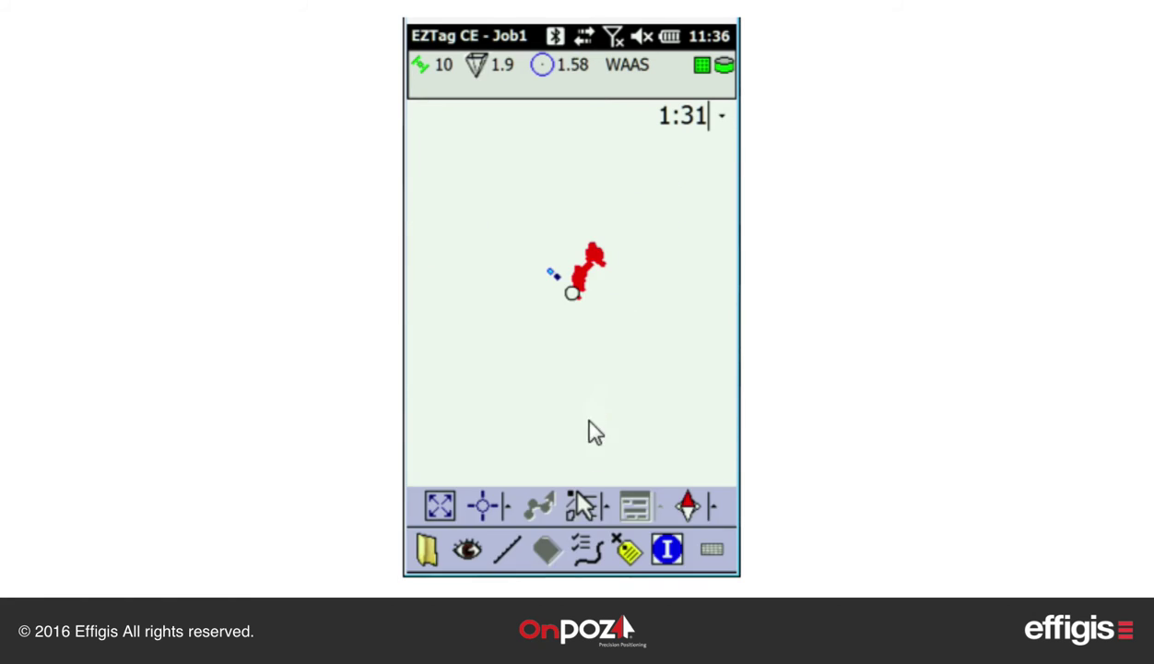
{"action": "left_click", "coordinate": [588, 546]}
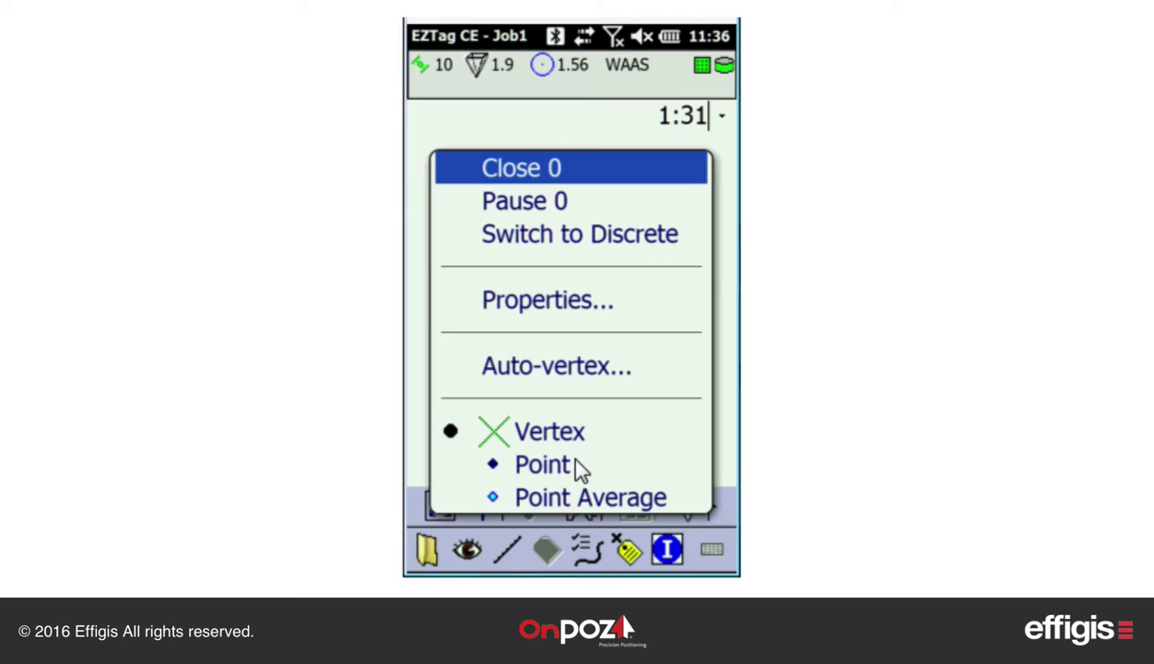
Step: Record averaged point 1 inside Line 0 in Point Average mode, leaving the comment empty
{"action": "left_click", "coordinate": [601, 498]}
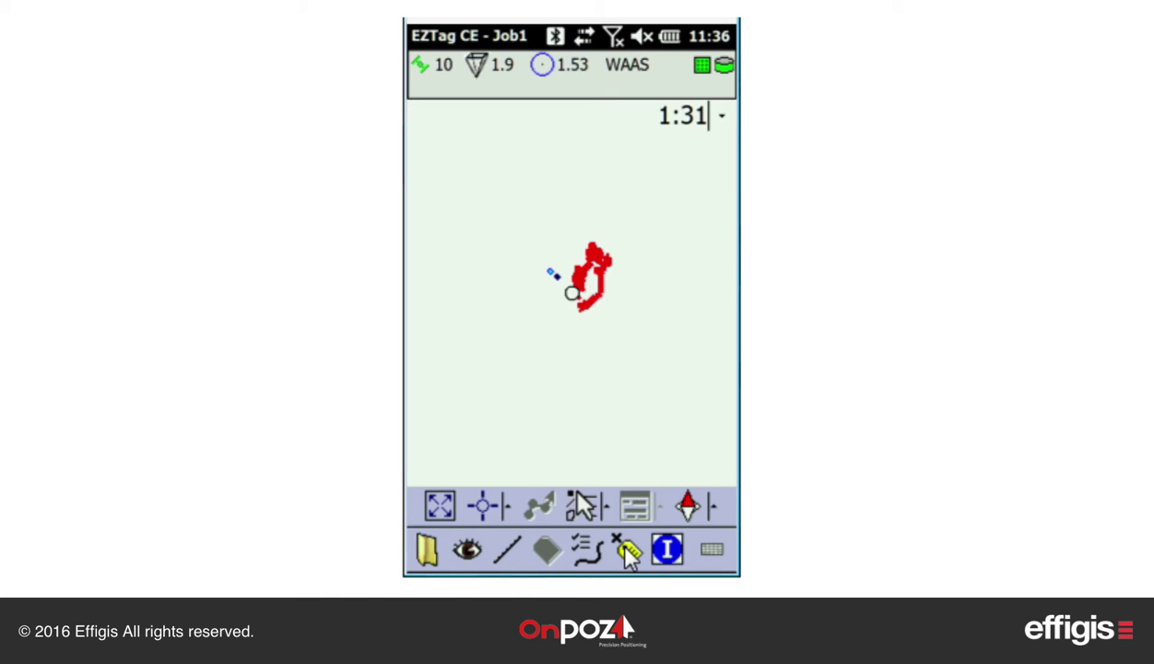
{"action": "left_click", "coordinate": [627, 549]}
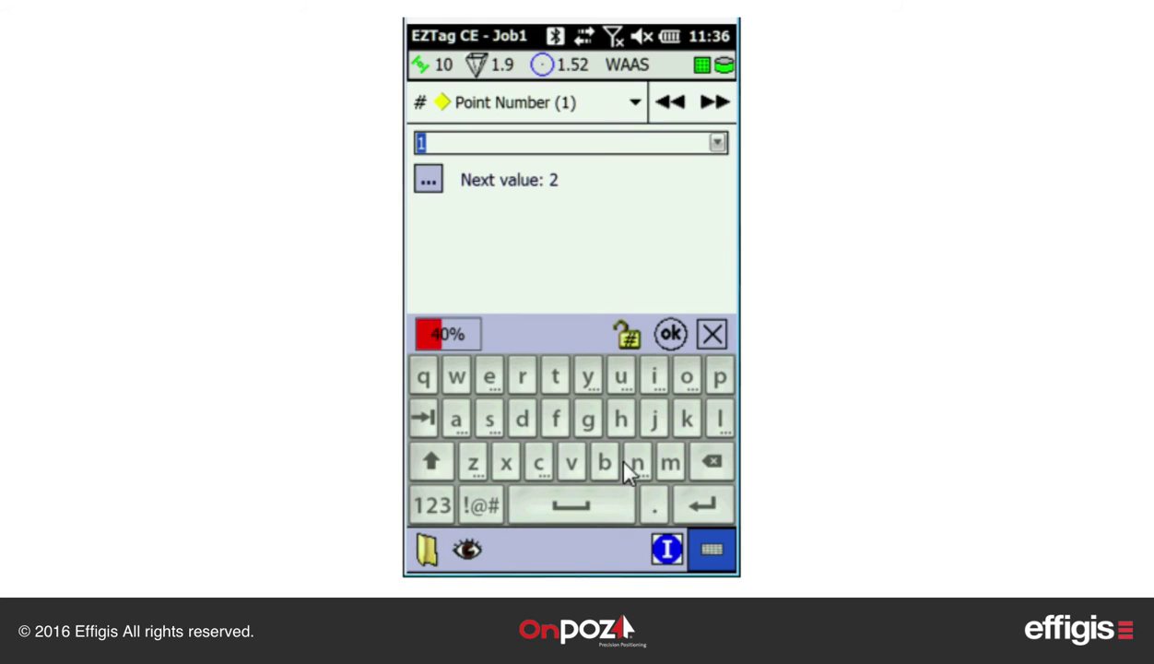
{"action": "left_click", "coordinate": [718, 101]}
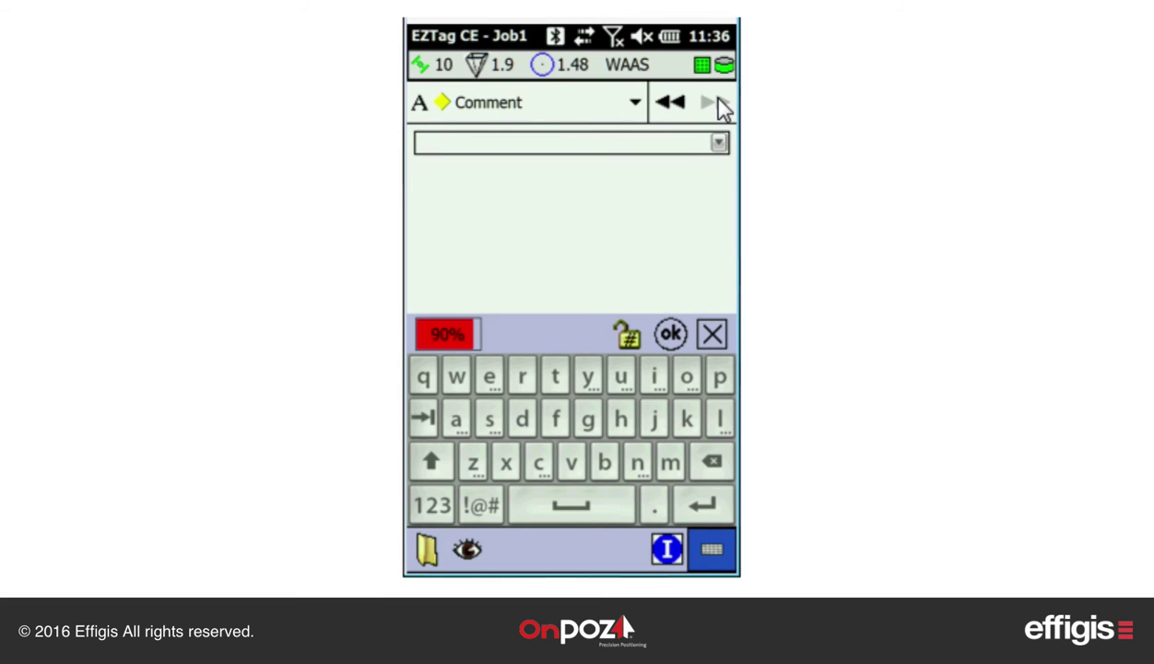
{"action": "left_click", "coordinate": [672, 336]}
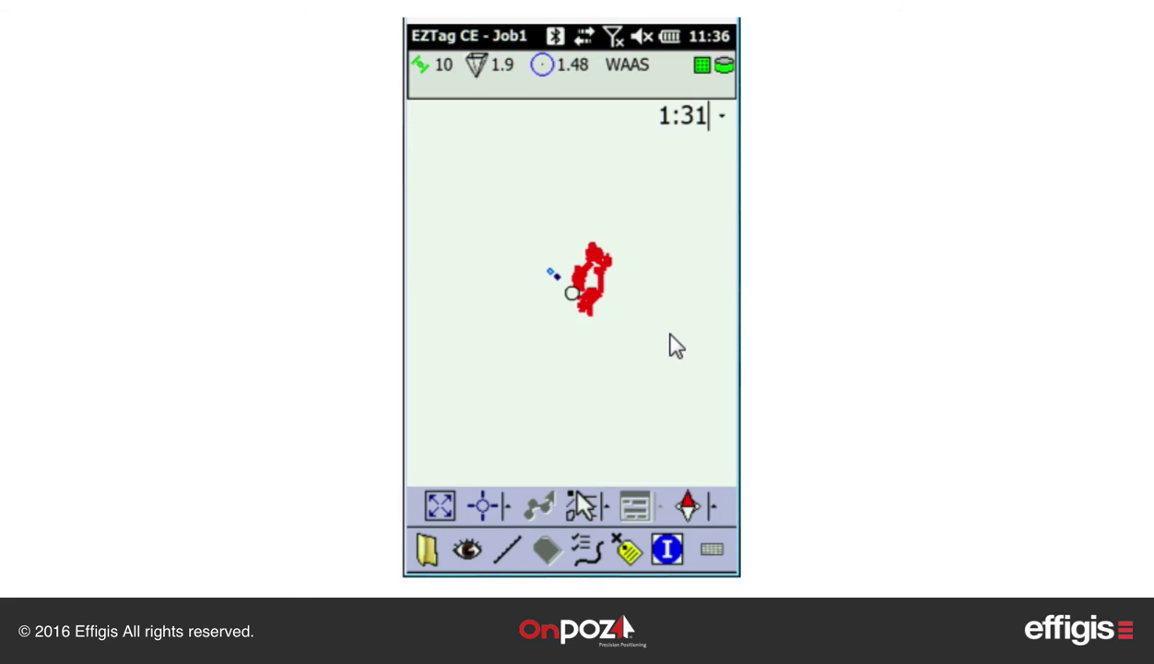
{"action": "left_click", "coordinate": [586, 551]}
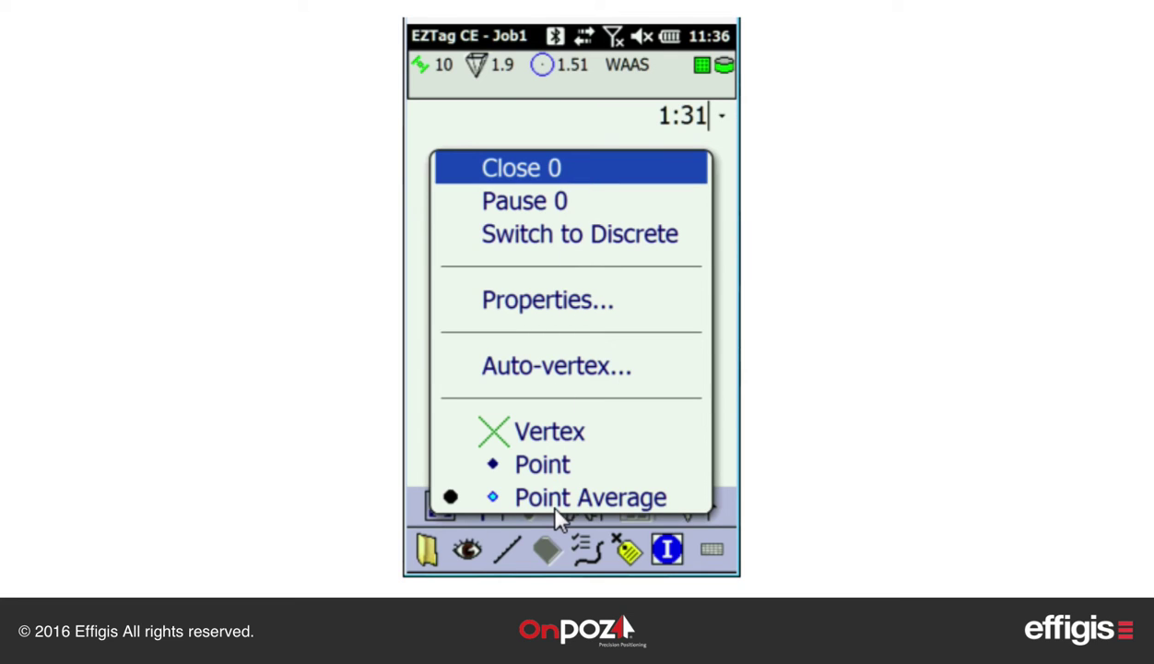
Step: Switch the line back to Vertex recording, then close and save Line 0
{"action": "left_click", "coordinate": [557, 441]}
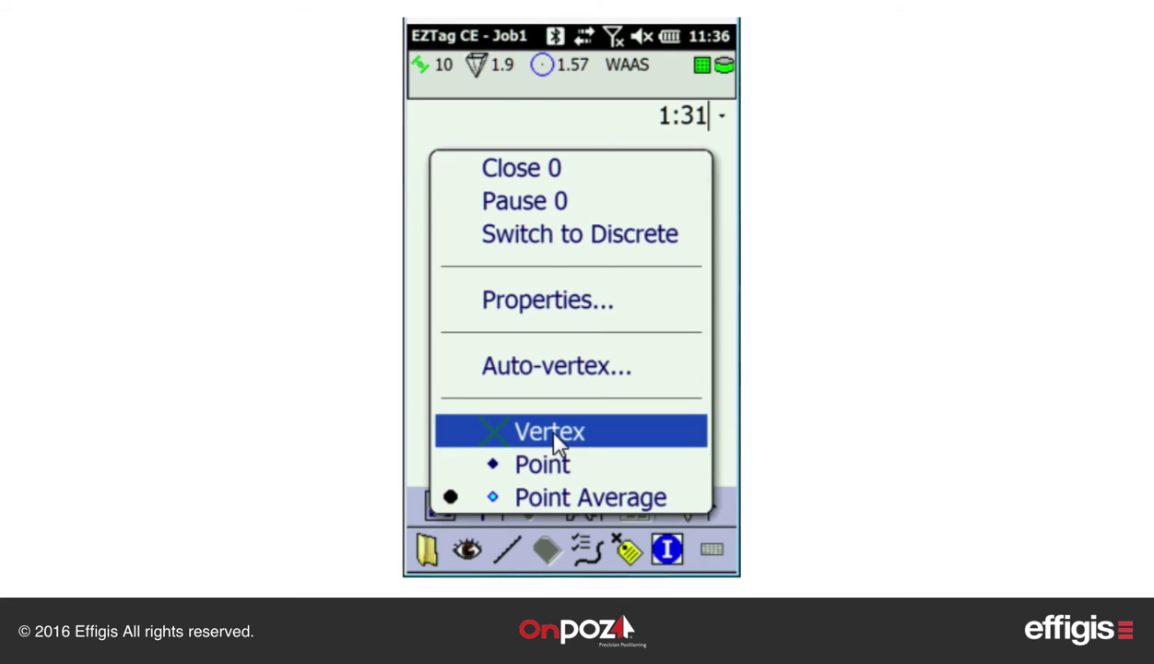
{"action": "left_click", "coordinate": [554, 437]}
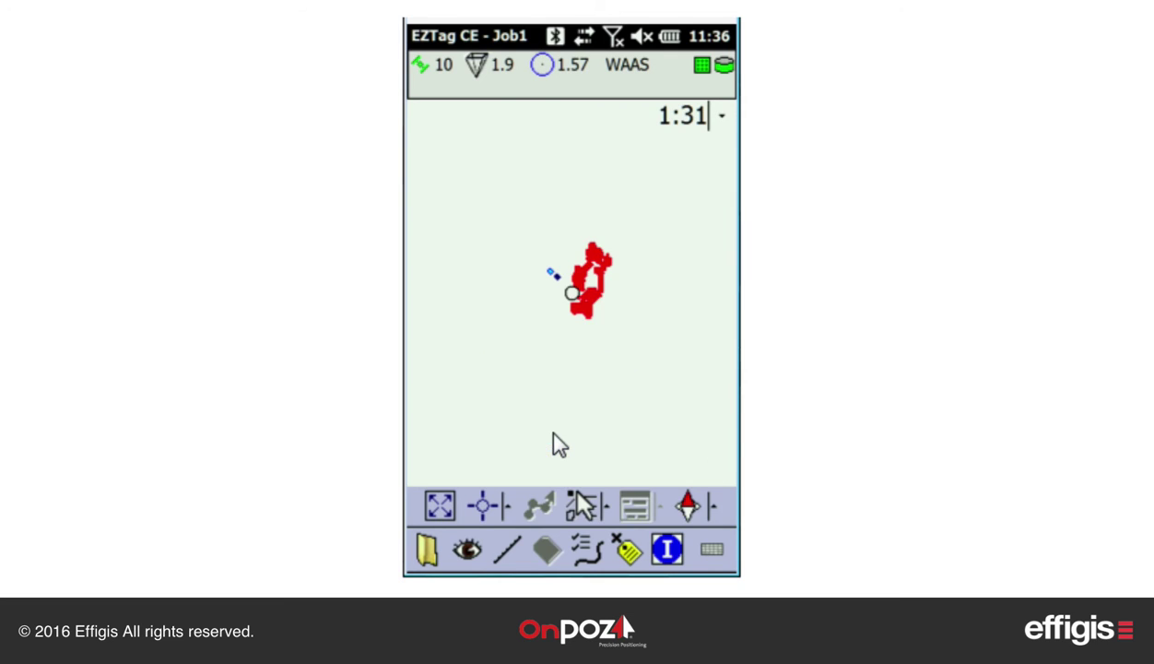
{"action": "left_click", "coordinate": [586, 546]}
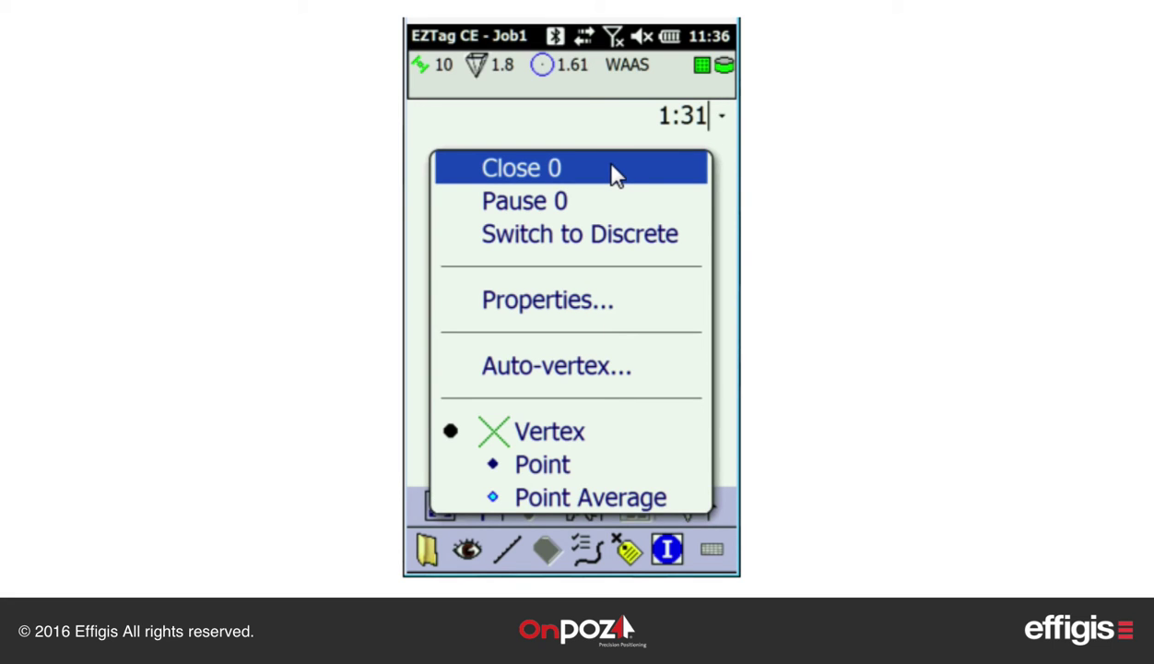
{"action": "left_click", "coordinate": [614, 168]}
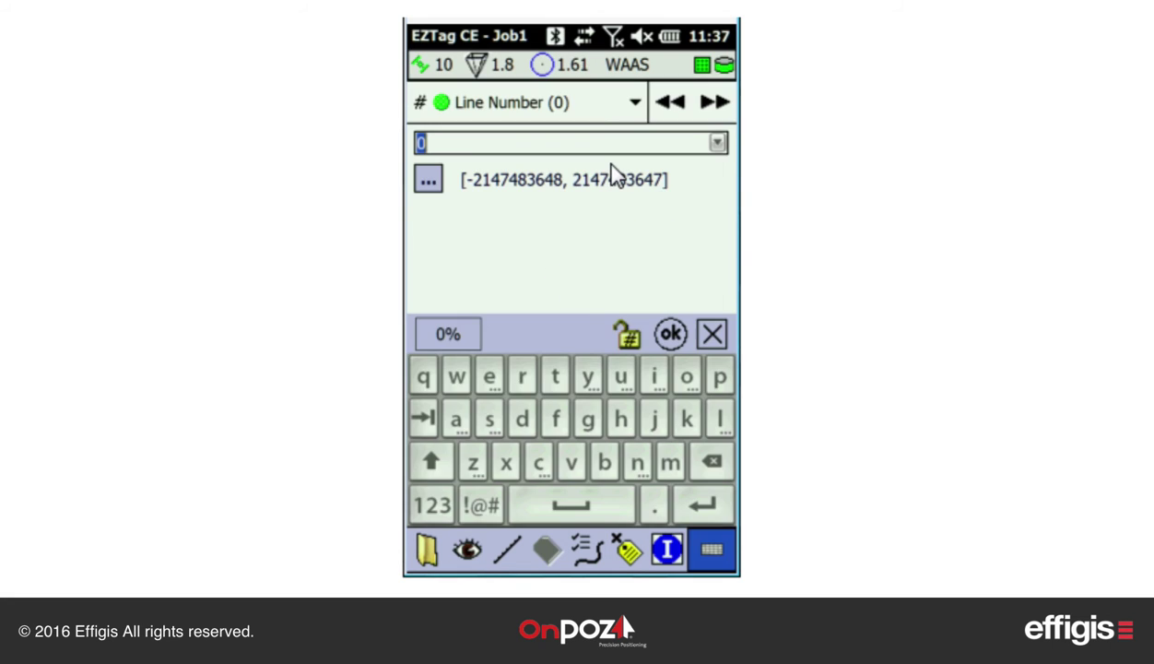
{"action": "left_click", "coordinate": [716, 104]}
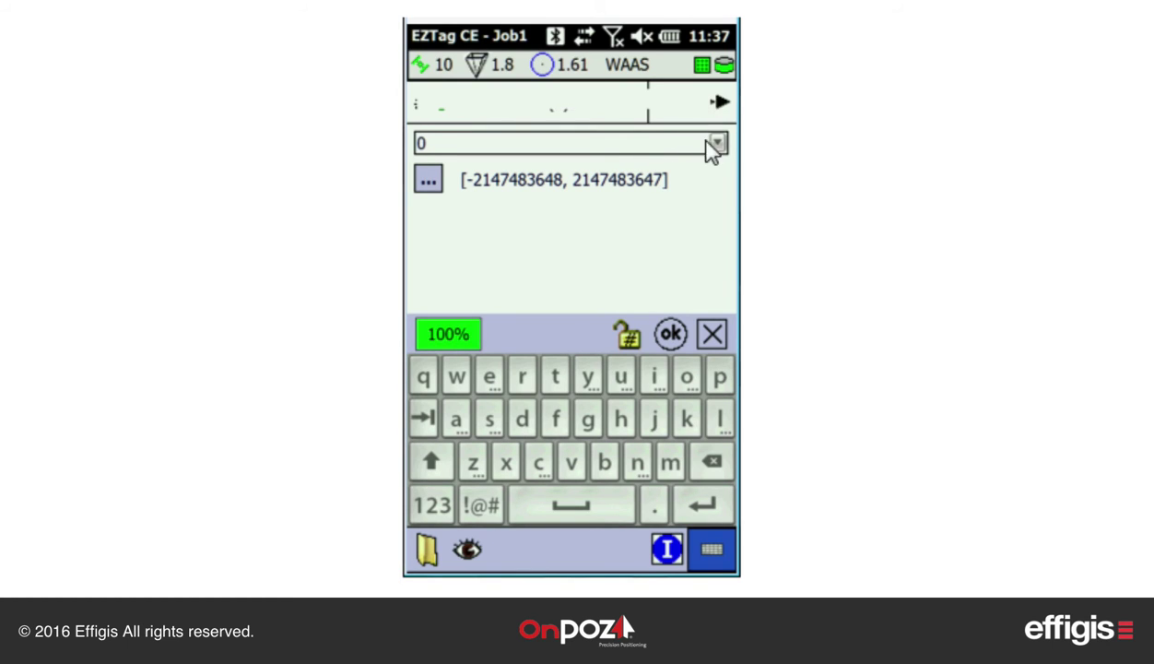
{"action": "left_click", "coordinate": [671, 334]}
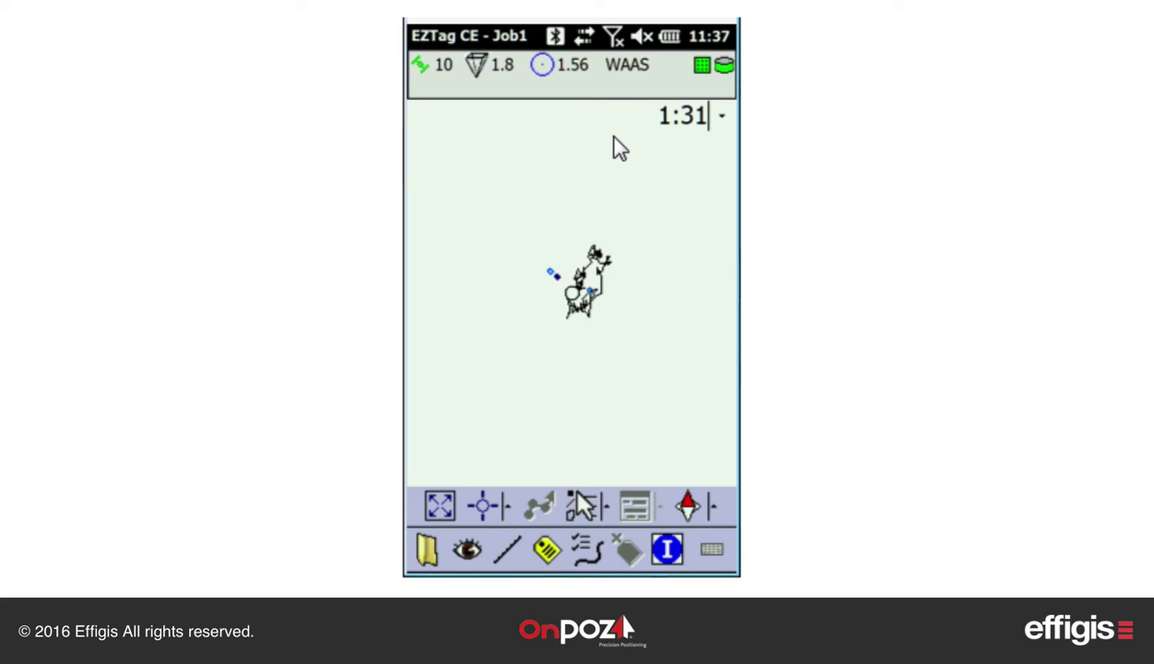
Step: Stop the Job1 survey, confirming Yes, and exit EZTag CE to the OnPOZ Tools launcher
{"action": "left_click", "coordinate": [666, 551]}
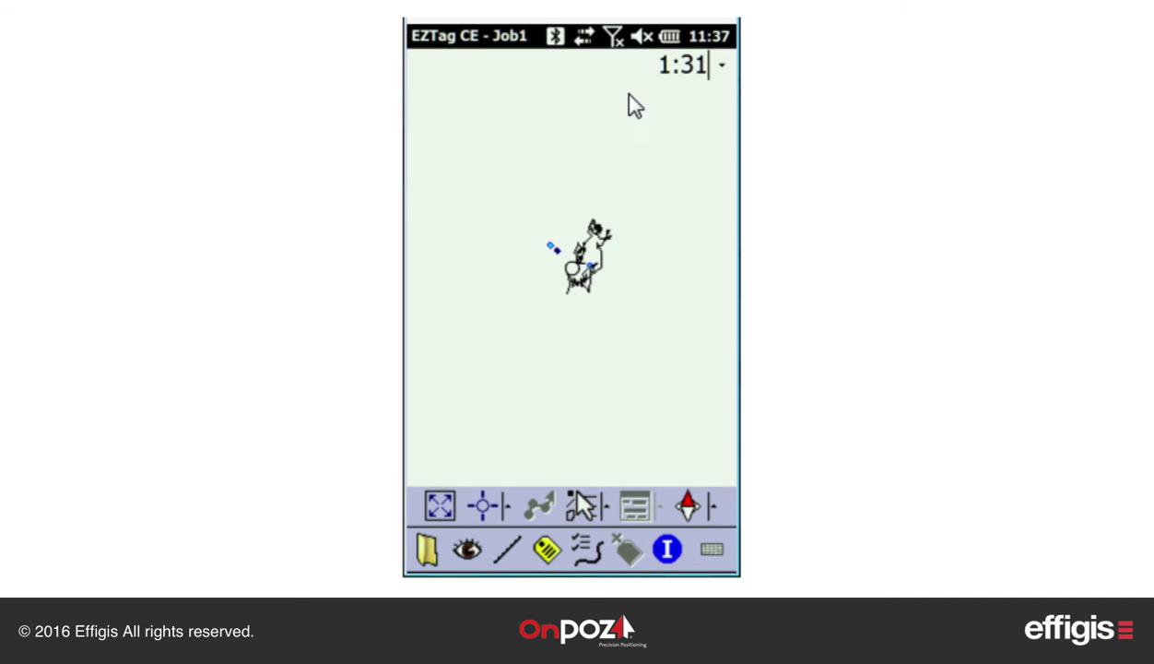
{"action": "left_click", "coordinate": [671, 546]}
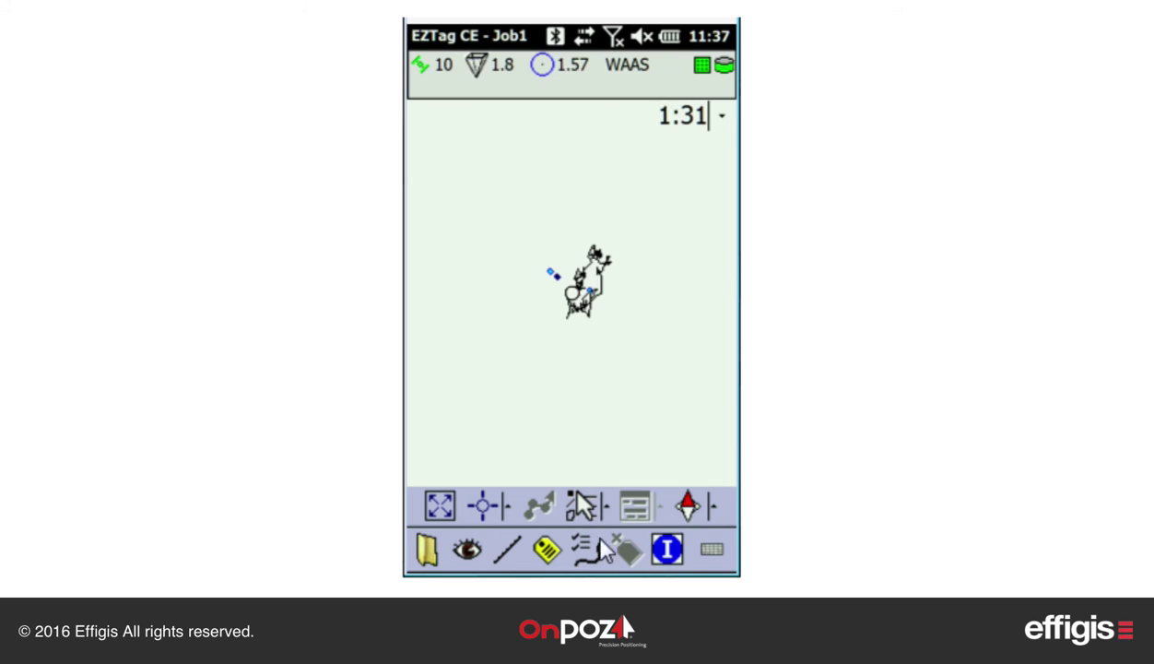
{"action": "left_click", "coordinate": [427, 544]}
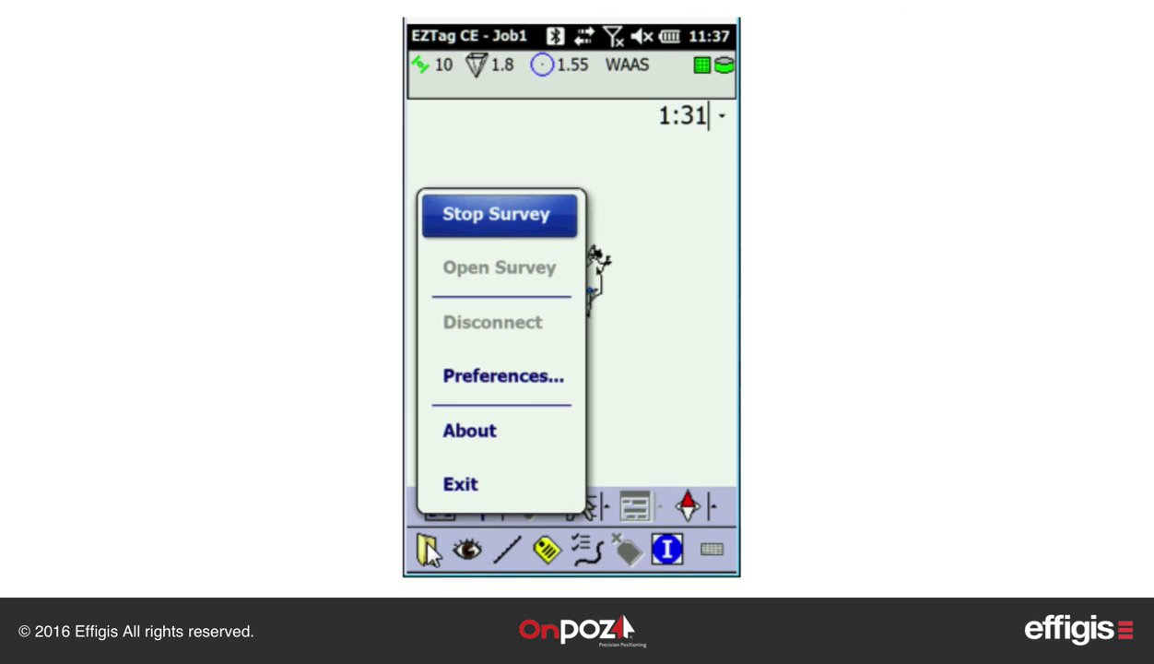
{"action": "left_click", "coordinate": [478, 221]}
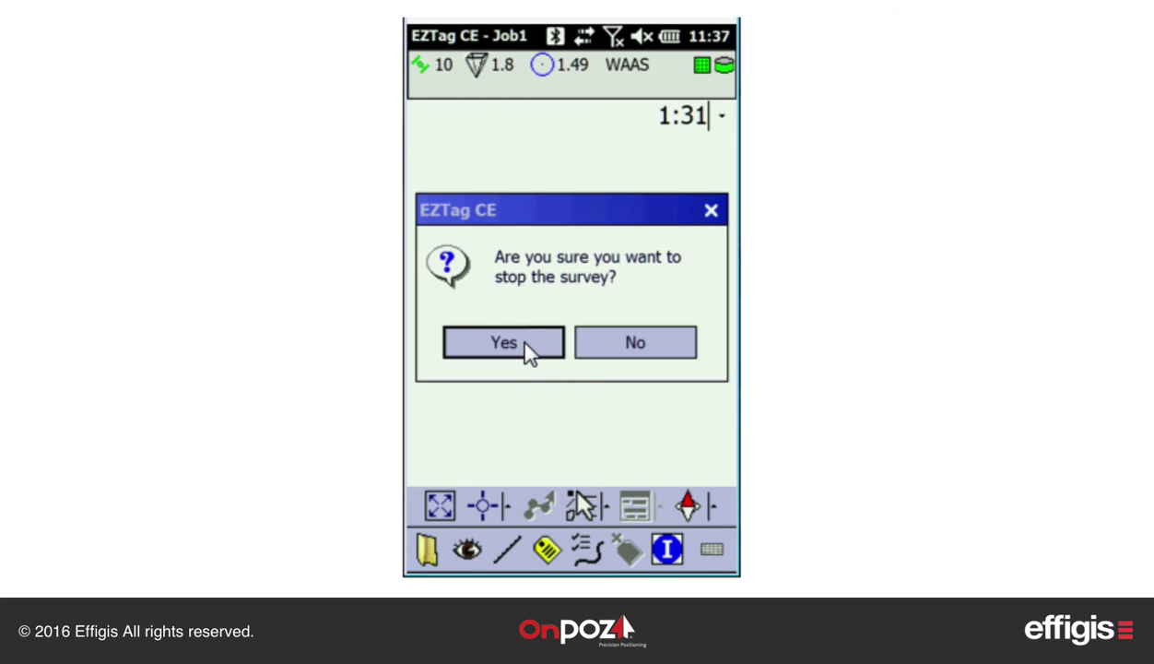
{"action": "left_click", "coordinate": [526, 347]}
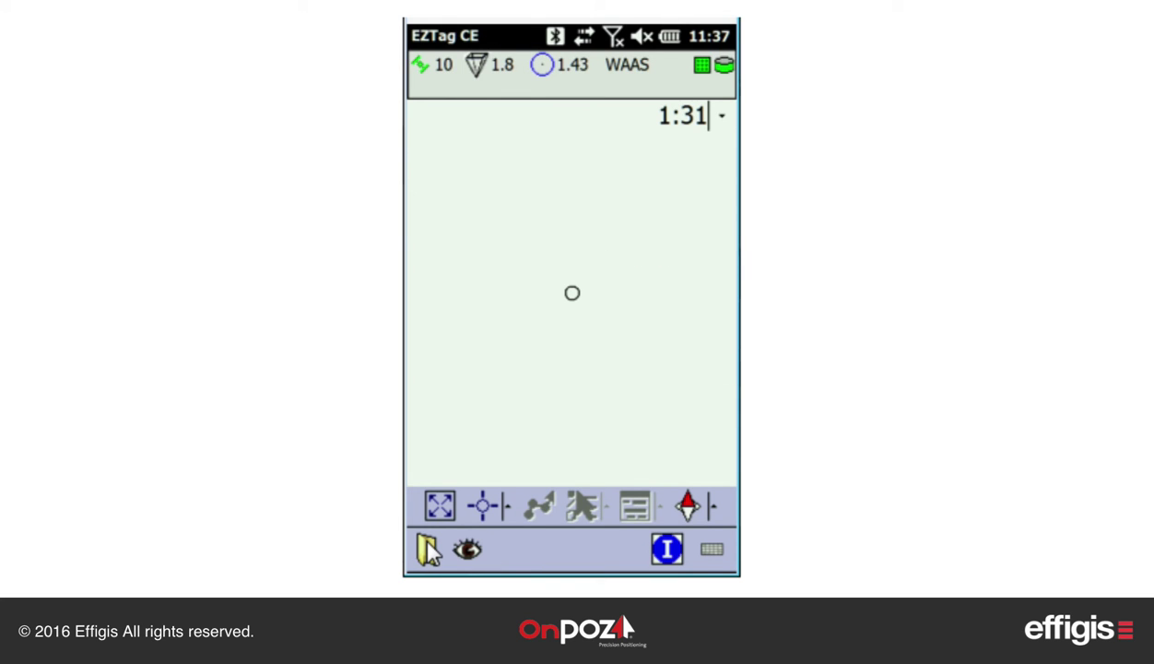
{"action": "left_click", "coordinate": [426, 548]}
{"action": "left_click", "coordinate": [452, 491]}
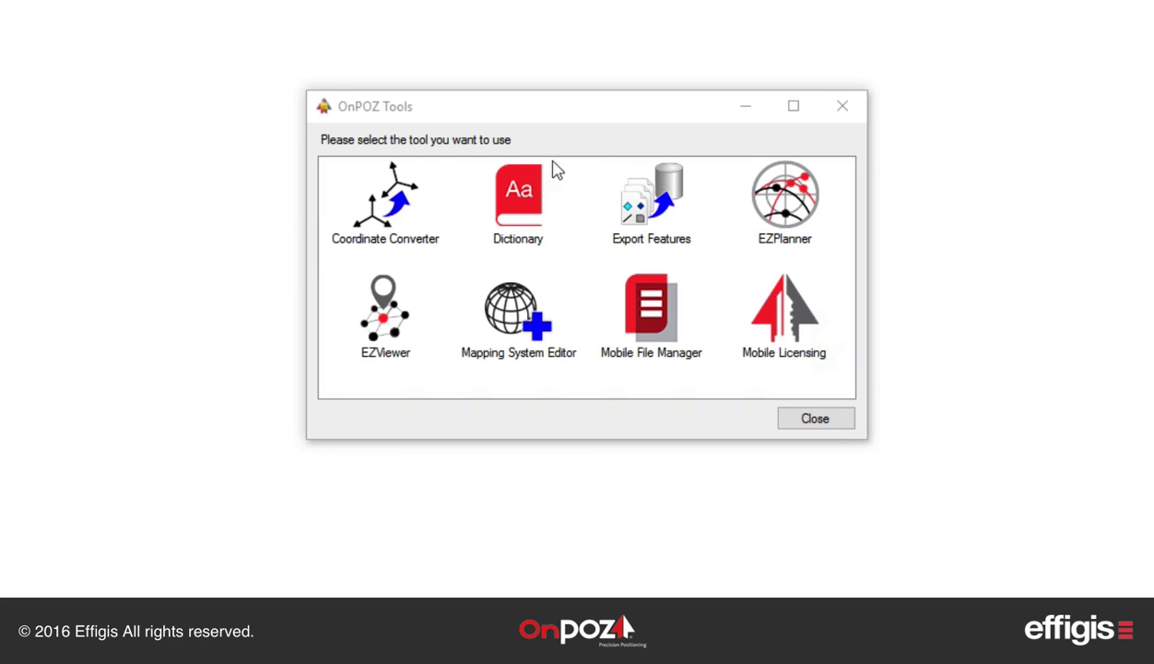
Step: Launch Mobile File Manager and show its Set Options page with download folder and aliases
{"action": "double_click", "coordinate": [648, 327]}
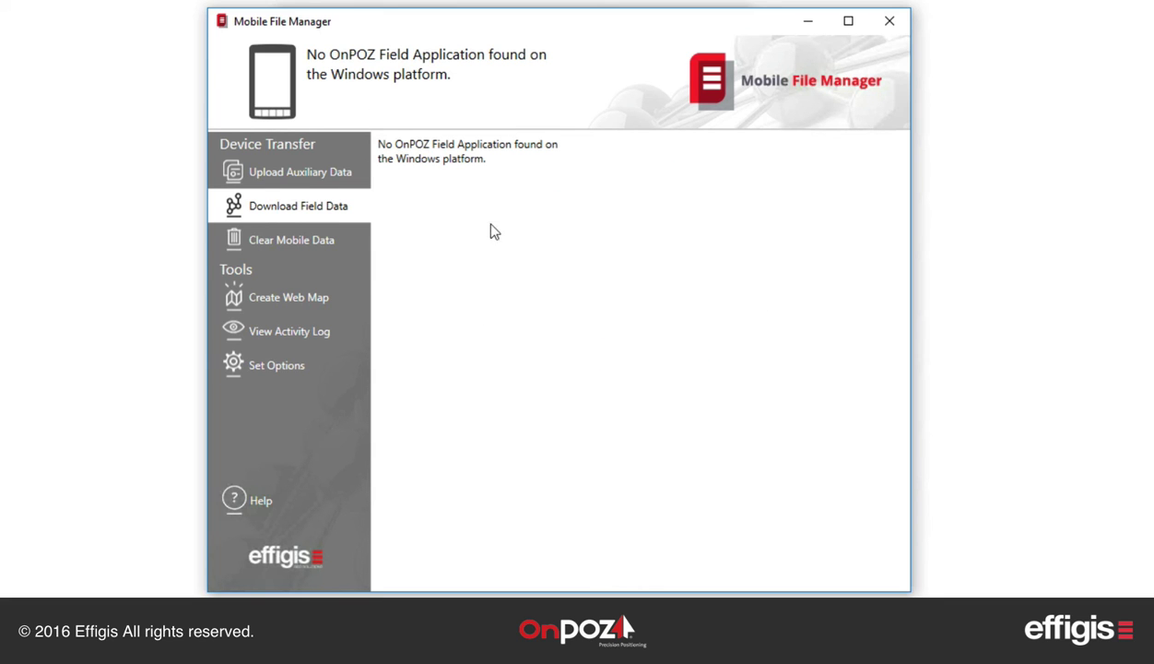
{"action": "left_click", "coordinate": [288, 369]}
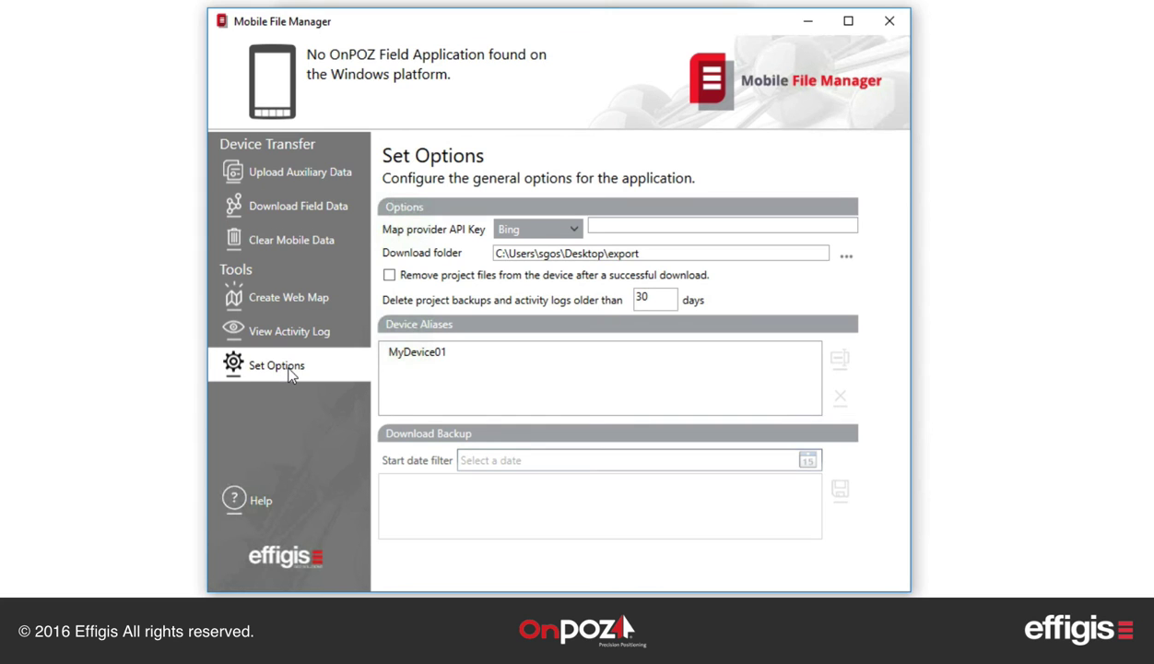